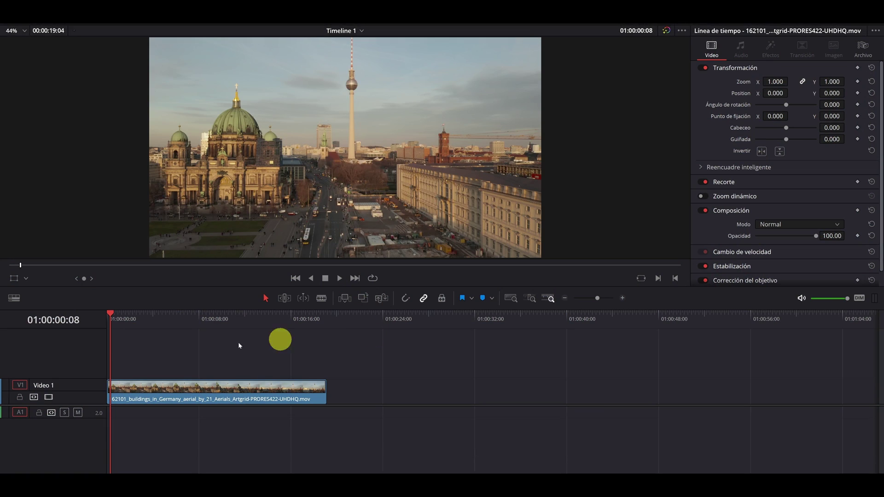
# Move the playhead to 01:00:12:24, about 12 seconds into the Berlin aerial clip.
pyautogui.moveTo(111, 318)
pyautogui.mouseDown()
pyautogui.moveTo(253, 323)
pyautogui.moveTo(114, 321)
pyautogui.mouseUp()
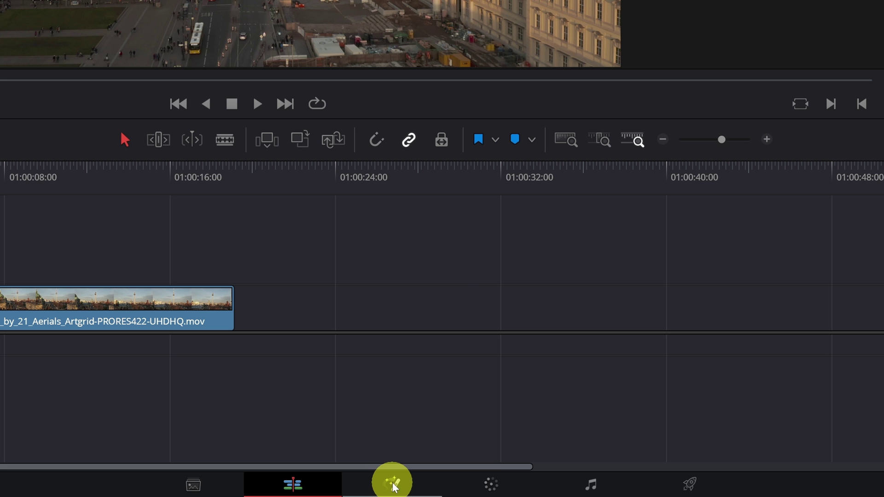
# Switch to Fusion and show MediaOut1 only in the right viewer, widened across the screen.
pyautogui.click(393, 484)
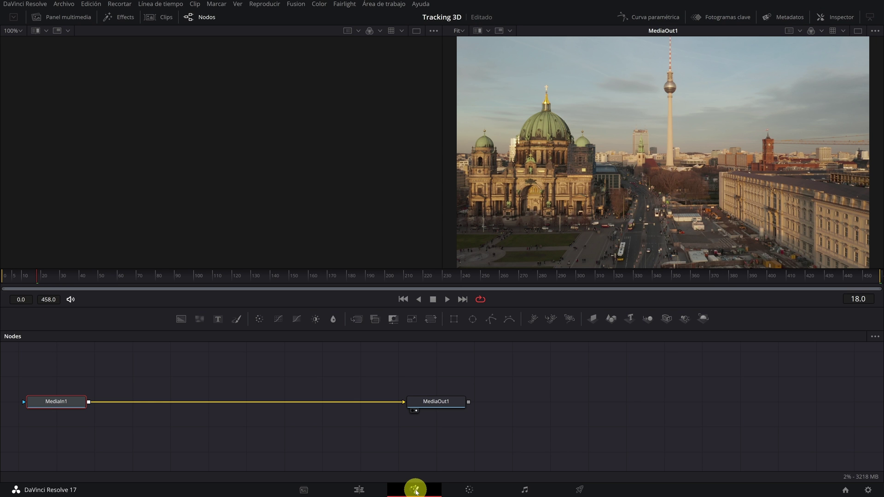
pyautogui.moveTo(54, 405); pyautogui.dragTo(58, 403)
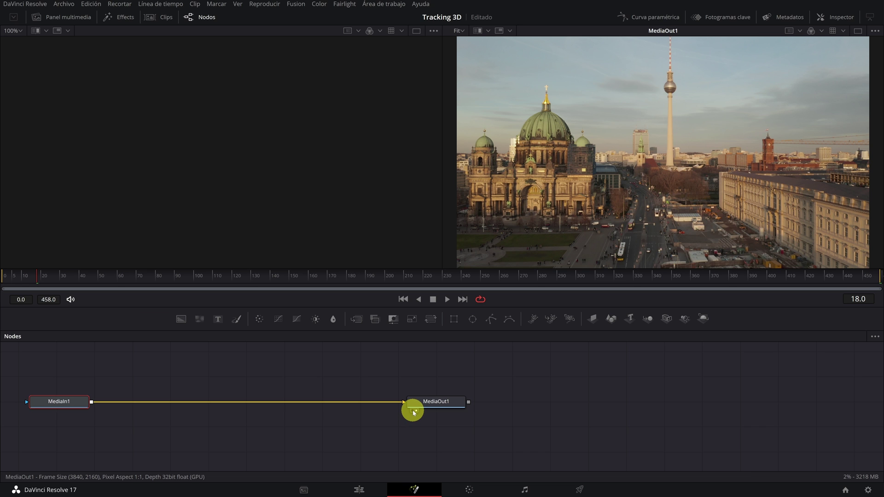
pyautogui.click(413, 412)
pyautogui.click(415, 412)
pyautogui.click(417, 412)
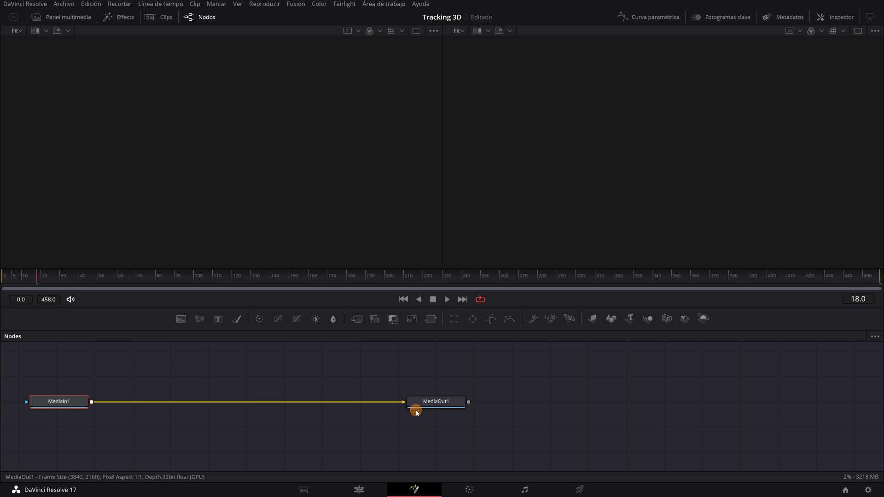
pyautogui.click(416, 412)
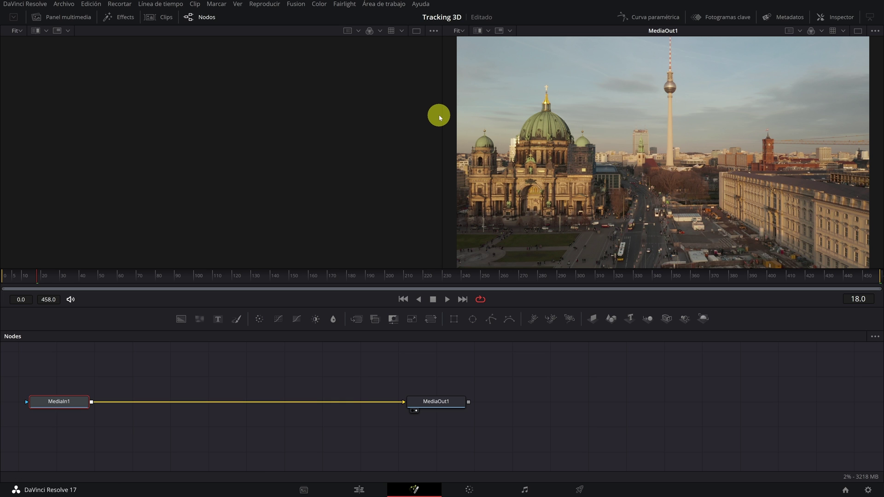
pyautogui.moveTo(441, 114); pyautogui.dragTo(159, 118)
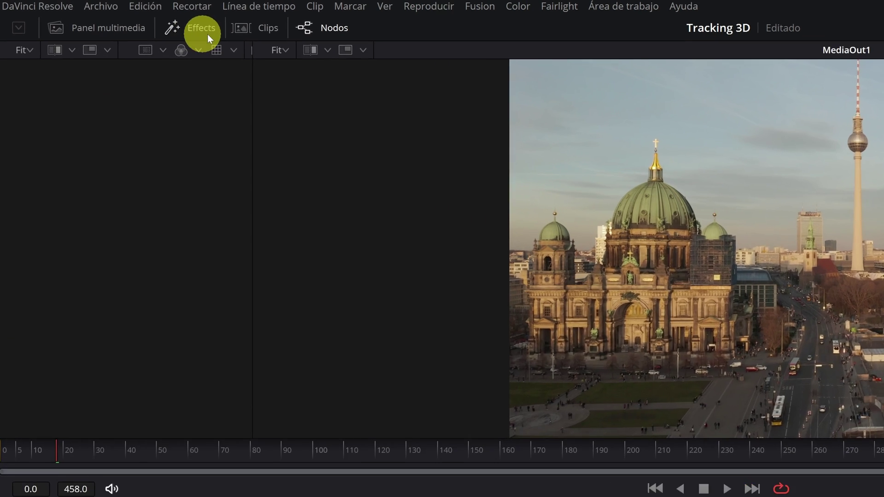
# Search the Effects library for 'camer' and insert Camera Tracker between MediaIn1 and MediaOut1.
pyautogui.click(205, 29)
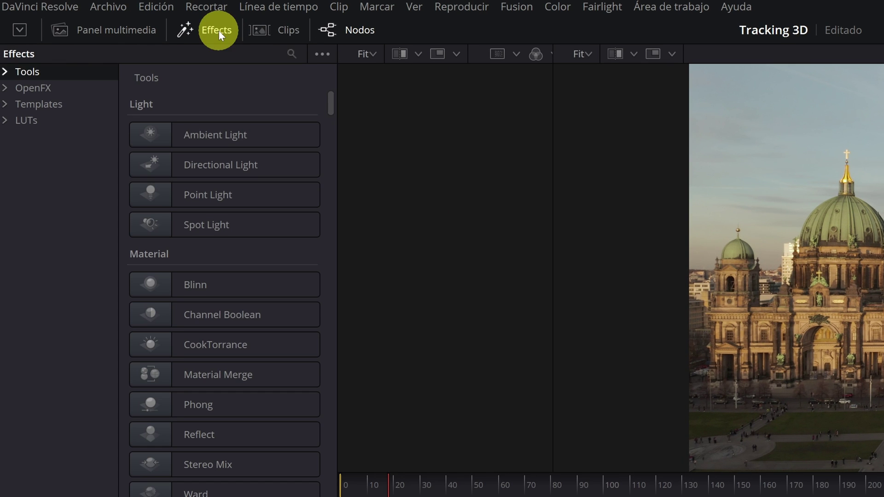
pyautogui.click(294, 54)
pyautogui.write('camera')
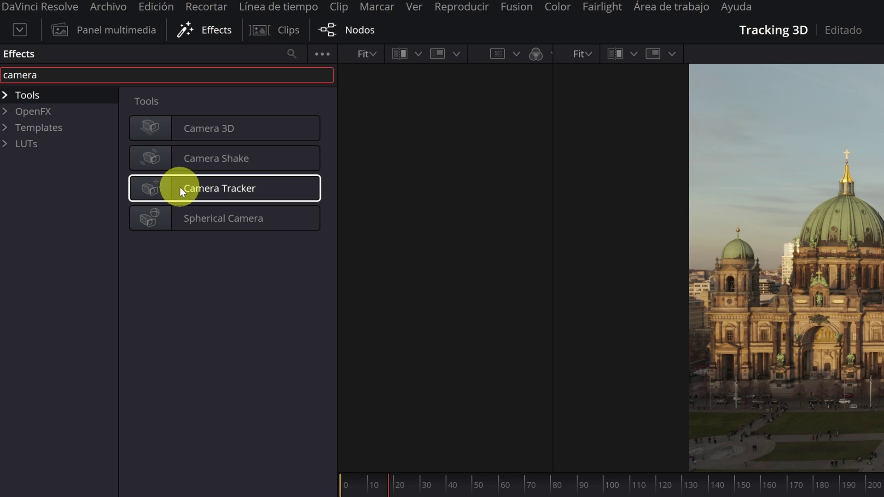
pyautogui.moveTo(202, 187); pyautogui.dragTo(304, 483)
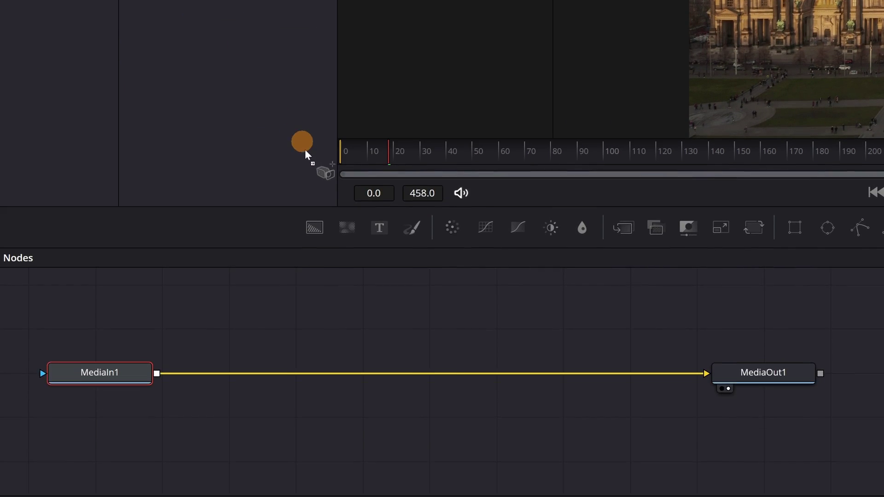
pyautogui.moveTo(305, 151); pyautogui.dragTo(409, 375)
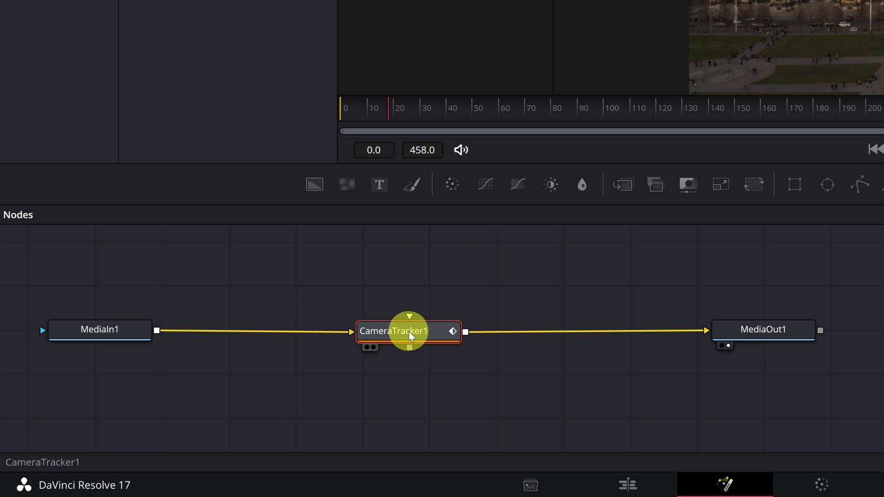
pyautogui.moveTo(409, 336)
pyautogui.mouseDown()
pyautogui.moveTo(427, 317)
pyautogui.moveTo(408, 300)
pyautogui.moveTo(412, 342)
pyautogui.mouseUp()
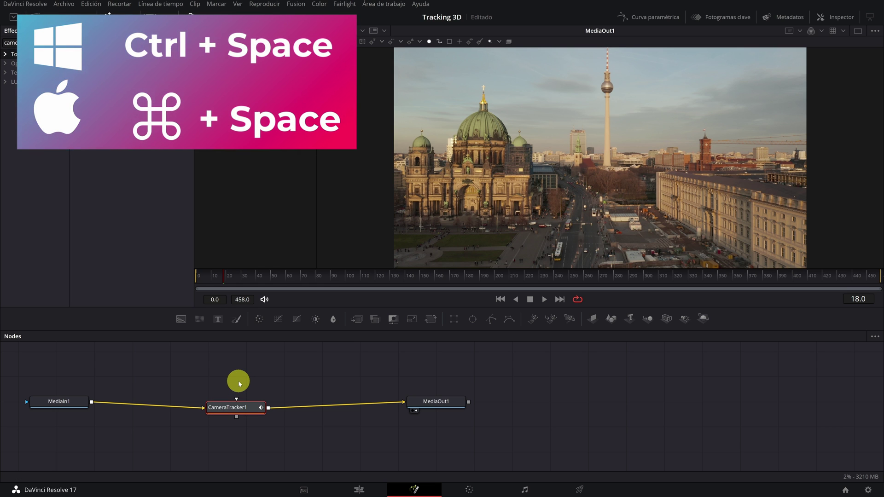
pyautogui.hotkey('ctrl', 'space')
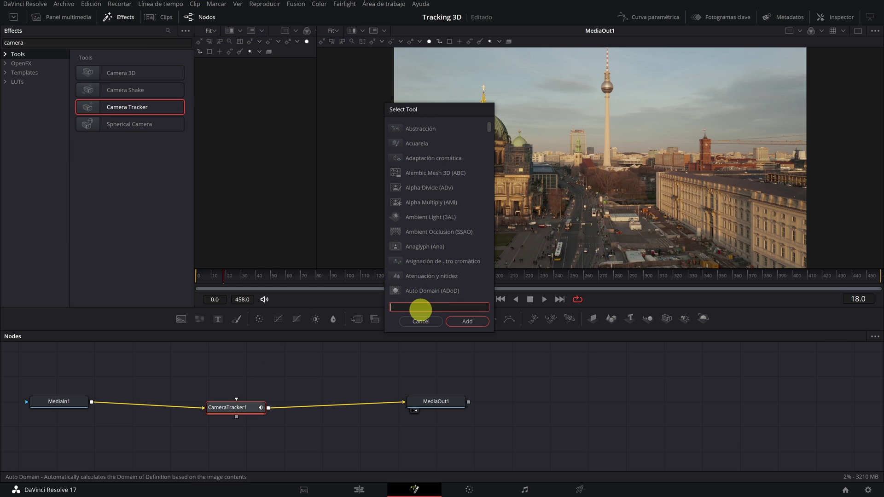
pyautogui.write('camera')
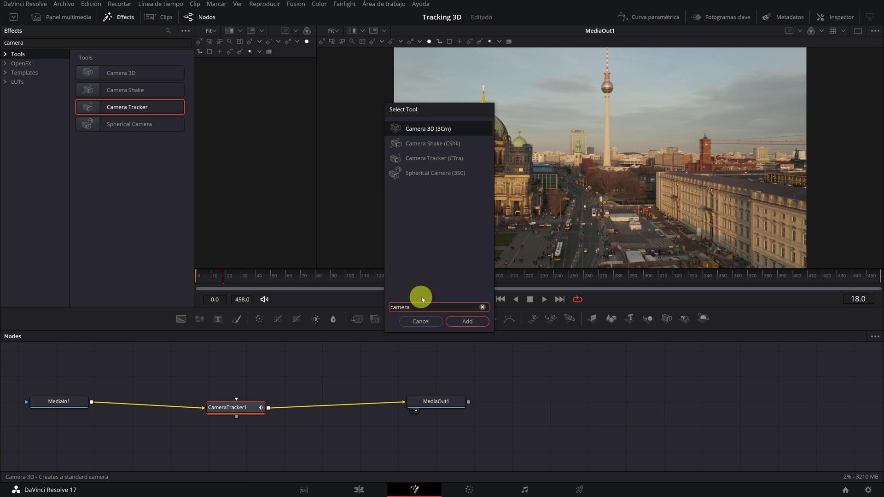
pyautogui.click(425, 160)
pyautogui.click(430, 159)
pyautogui.click(468, 322)
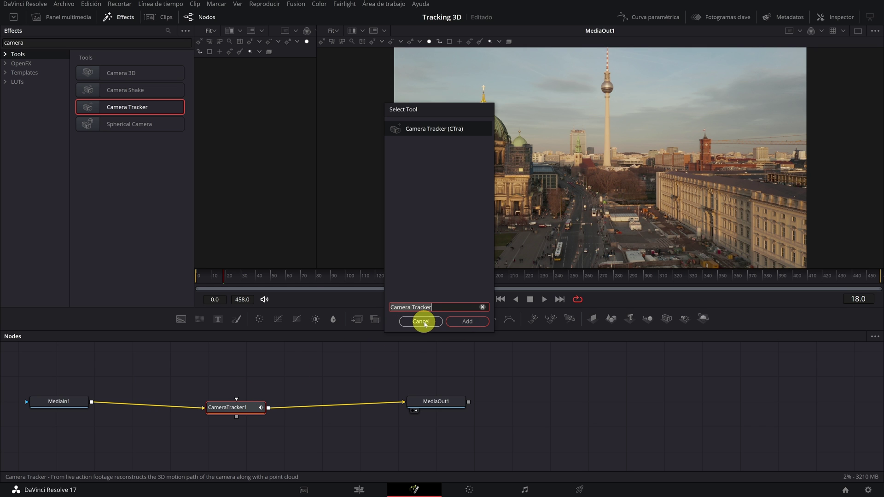
pyautogui.click(423, 322)
# Enable Preview AutoTrack Locations and Bidirectional Tracking on CameraTracker1, with separation 0.049 and threshold 2.238.
pyautogui.moveTo(221, 410); pyautogui.dragTo(228, 405)
pyautogui.click(292, 385)
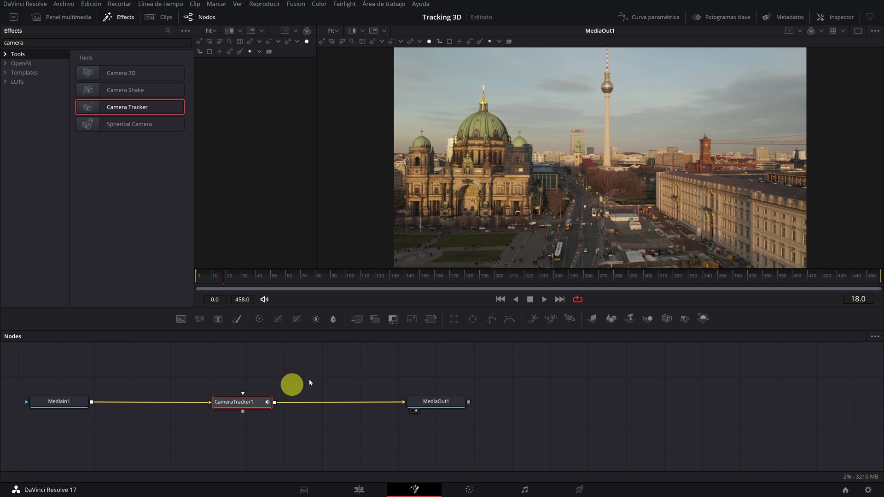
pyautogui.click(814, 29)
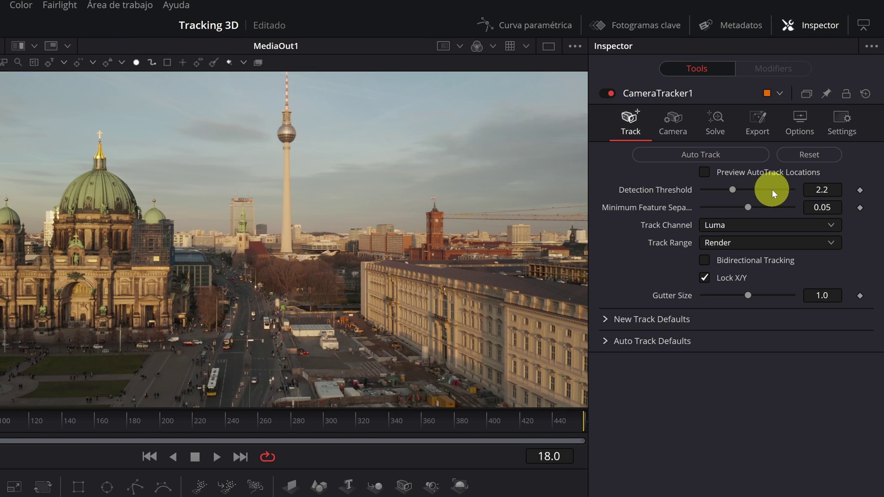
pyautogui.click(771, 174)
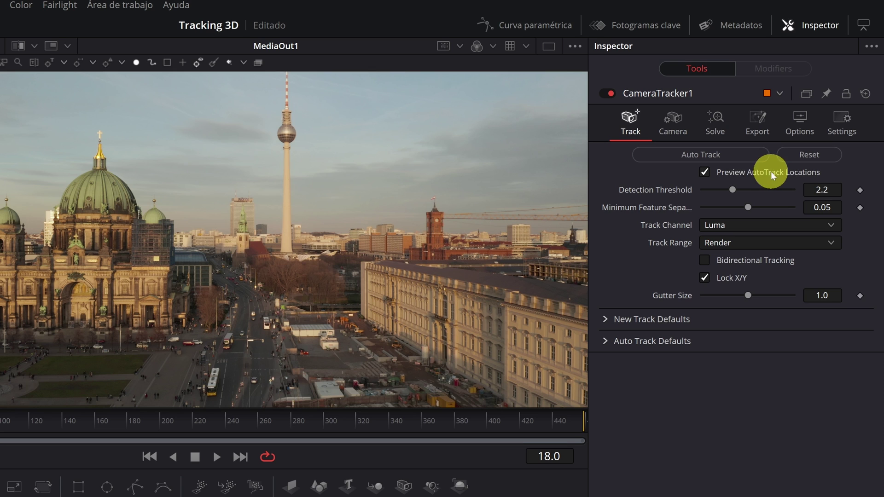
pyautogui.click(739, 260)
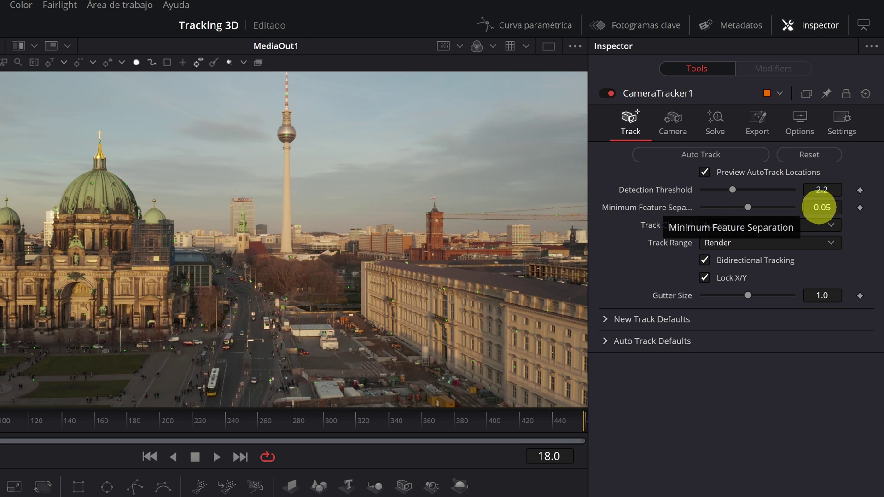
pyautogui.click(823, 206)
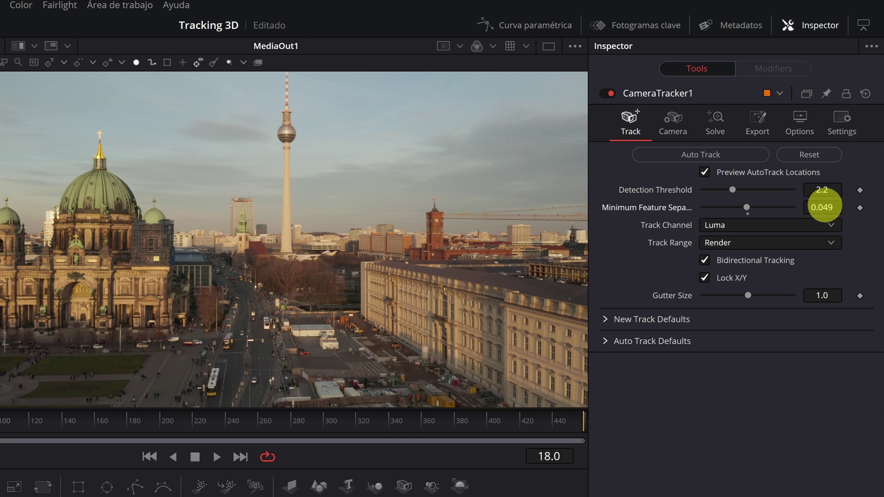
pyautogui.moveTo(822, 189); pyautogui.dragTo(824, 190)
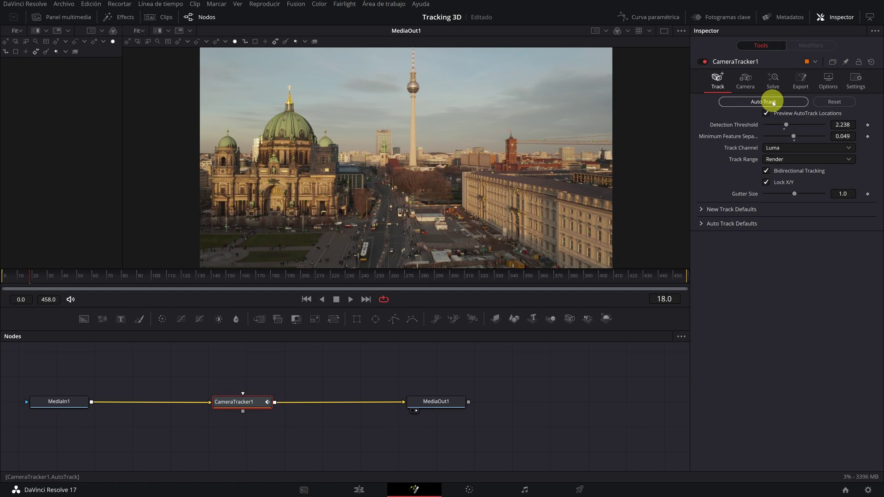
# Run CameraTracker1's Auto Track across all 459 frames of the clip.
pyautogui.click(763, 102)
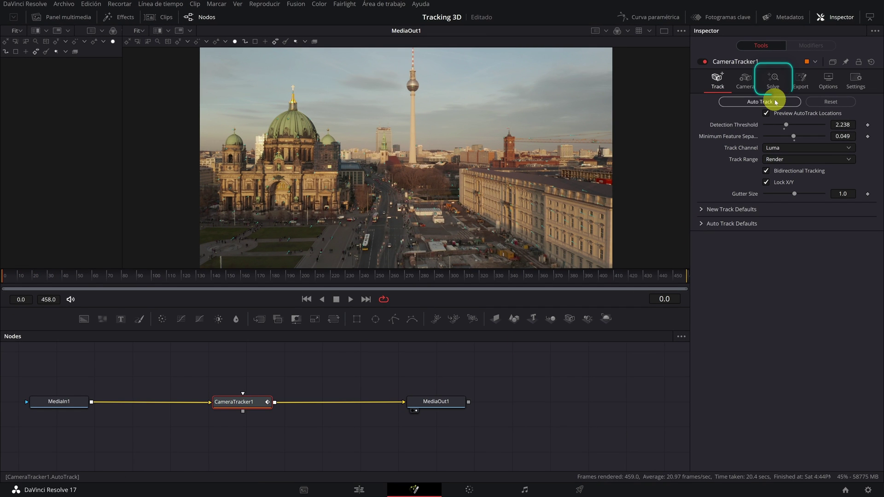
# Open CameraTracker1's Solve settings and scrub around frame 100, zooming in to inspect the 1393 tracks.
pyautogui.click(774, 79)
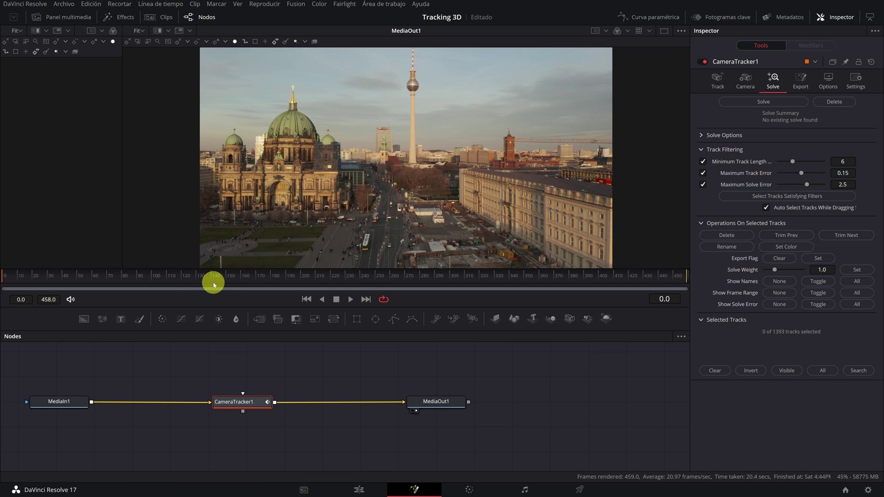
pyautogui.click(173, 280)
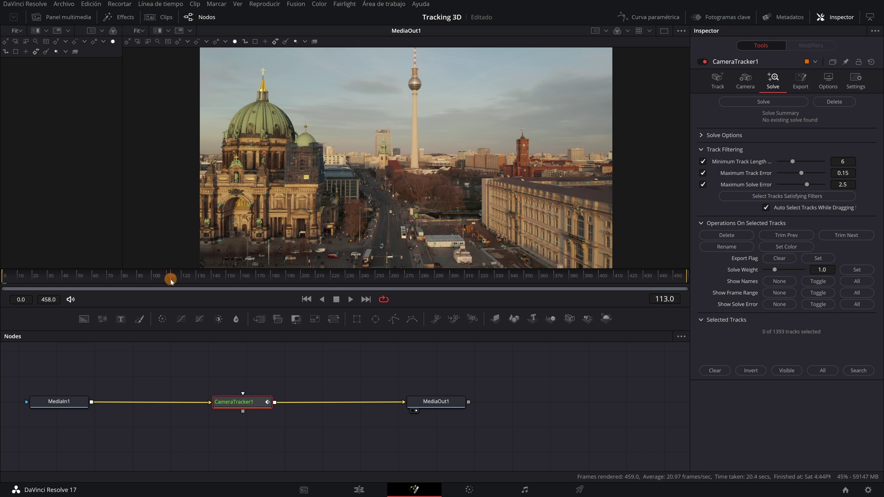
pyautogui.moveTo(171, 282); pyautogui.dragTo(152, 280)
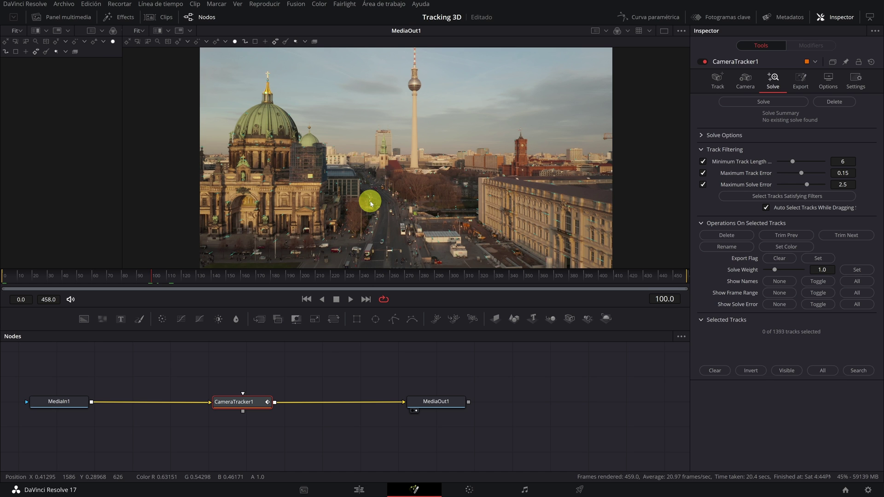
pyautogui.scroll(8, 374, 203)
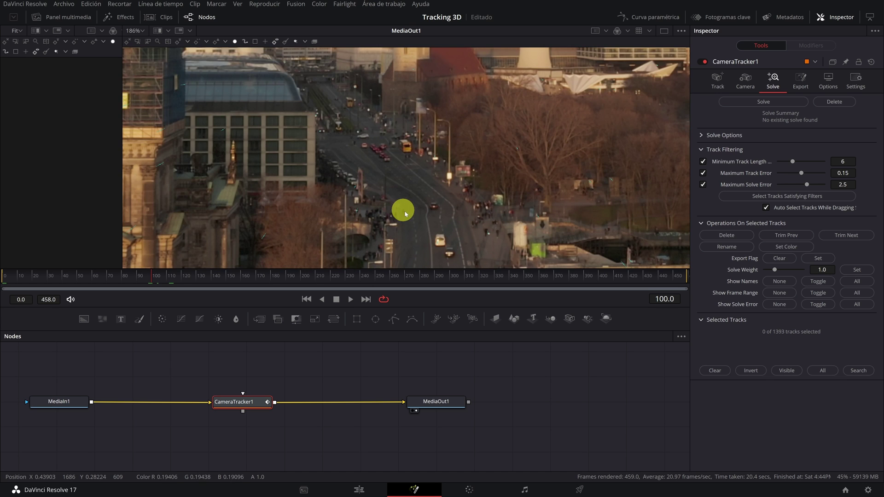
pyautogui.moveTo(446, 229); pyautogui.dragTo(385, 114)
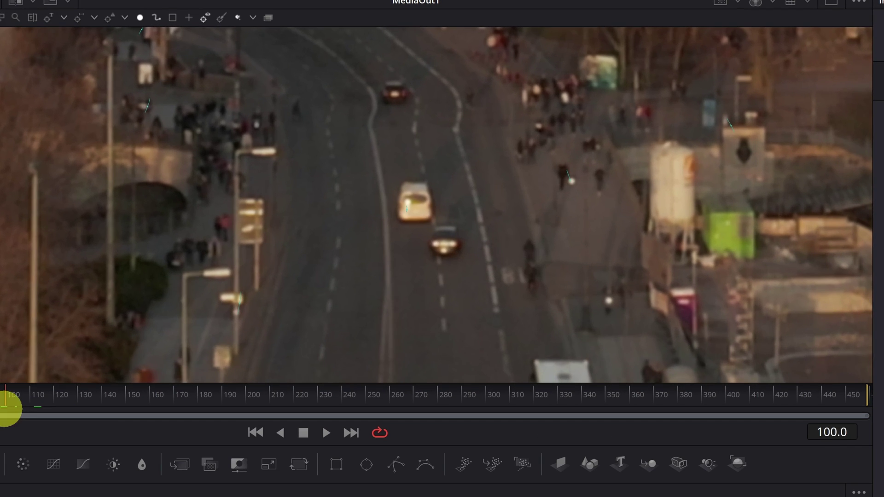
pyautogui.moveTo(152, 278); pyautogui.dragTo(116, 279)
pyautogui.moveTo(13, 400); pyautogui.dragTo(55, 401)
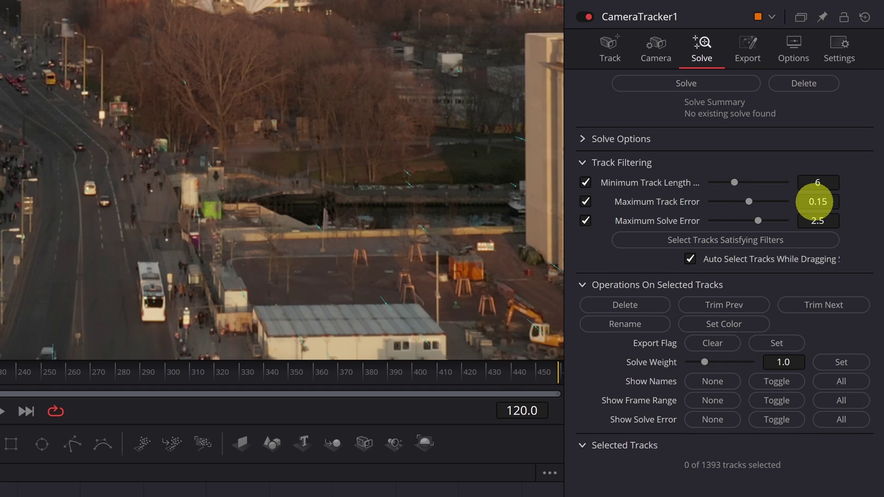
# Lower Maximum Track Error to 0.1301 in two passes, deleting high-error tracks to leave 1046.
pyautogui.moveTo(826, 201); pyautogui.dragTo(755, 206)
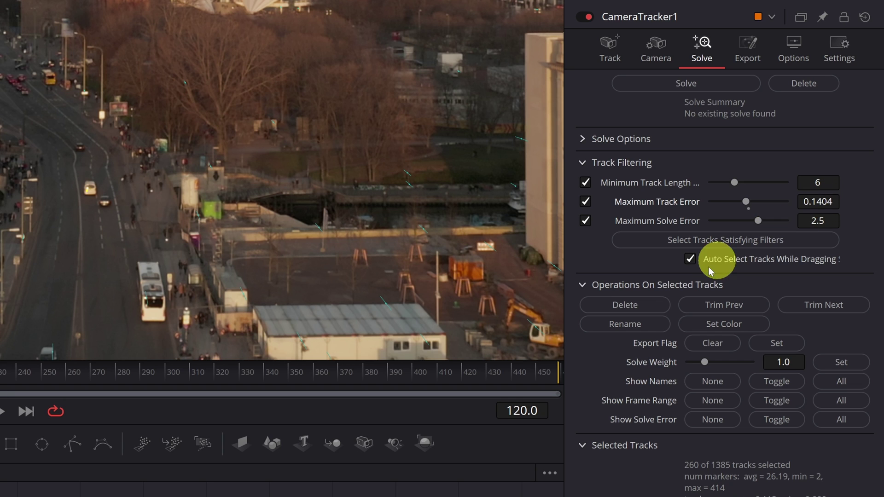
pyautogui.click(631, 306)
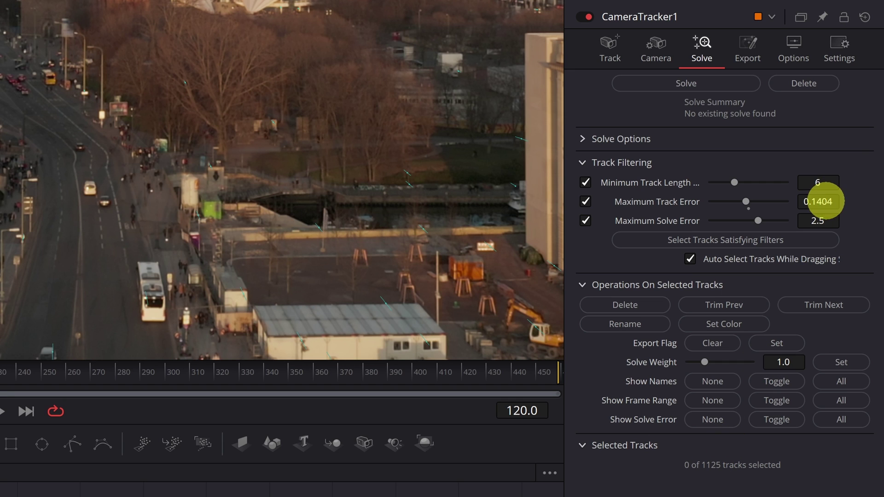
pyautogui.moveTo(820, 202); pyautogui.dragTo(763, 203)
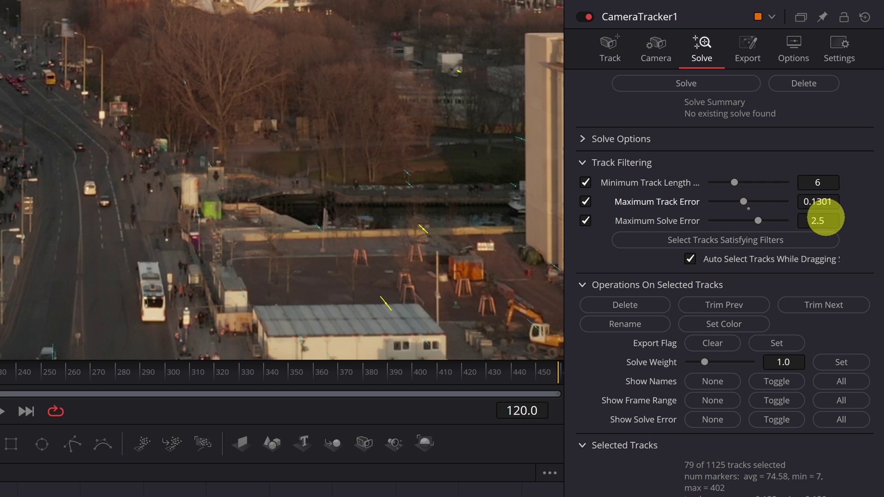
pyautogui.click(625, 305)
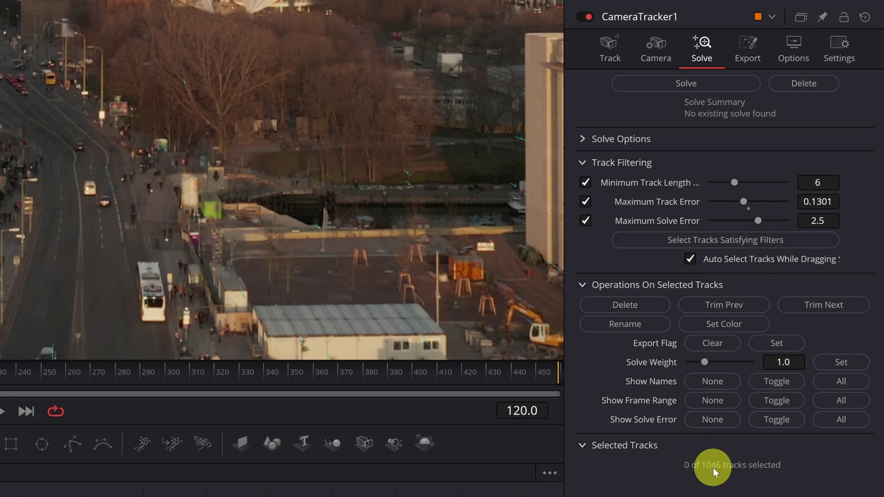
# Solve the camera, reaching 1.3083-pixel average error and an 18.91 mm focal length.
pyautogui.click(688, 84)
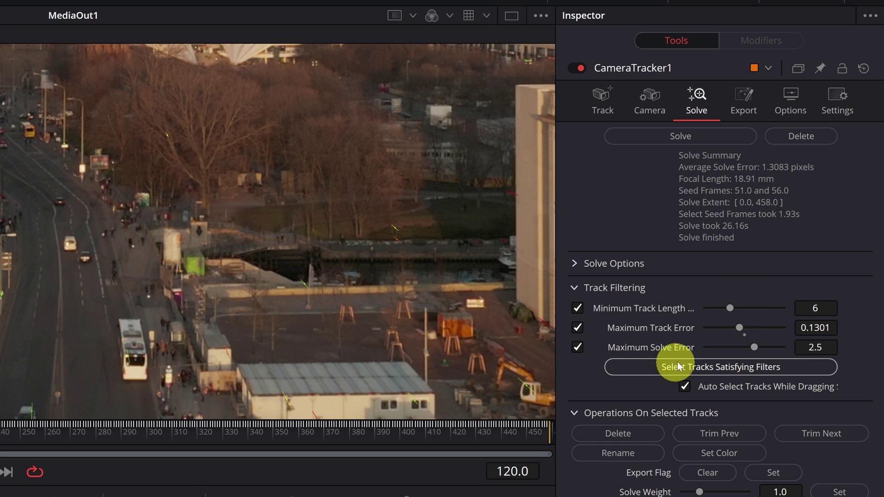
# Lower Maximum Track Error to 0.1132, delete the flagged tracks and re-solve to 0.3000 pixels.
pyautogui.moveTo(814, 328); pyautogui.dragTo(707, 327)
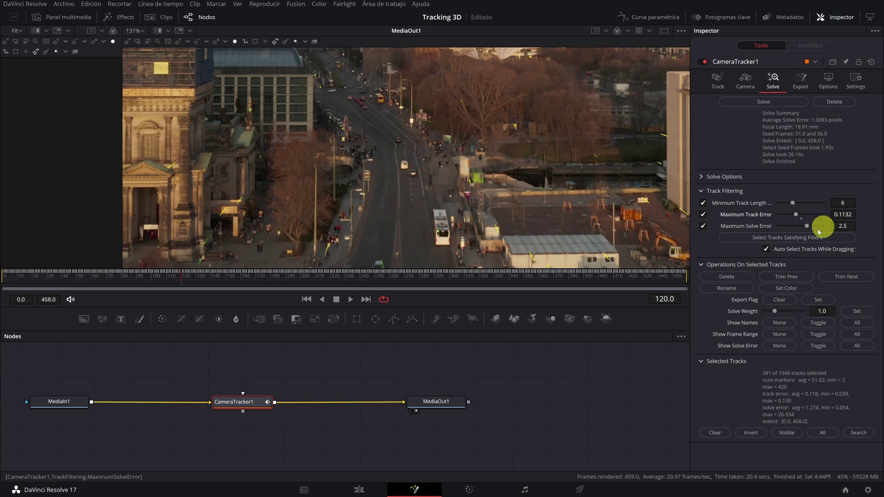
pyautogui.click(621, 437)
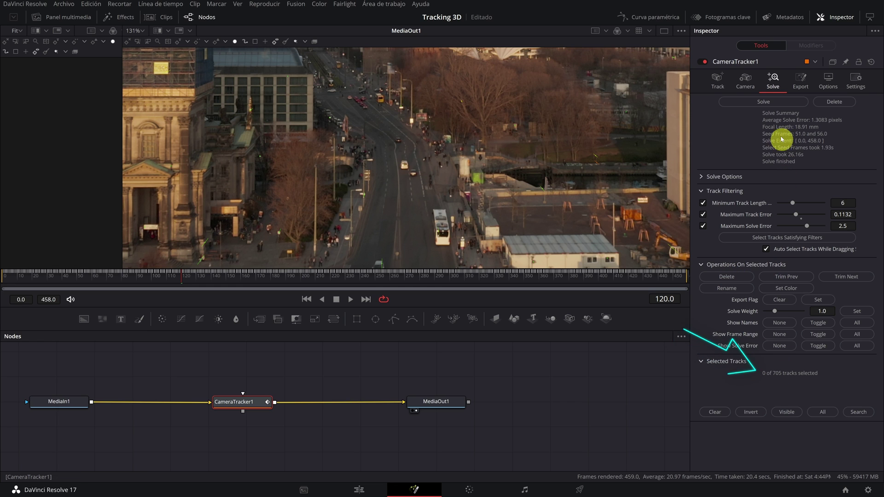
pyautogui.click(771, 102)
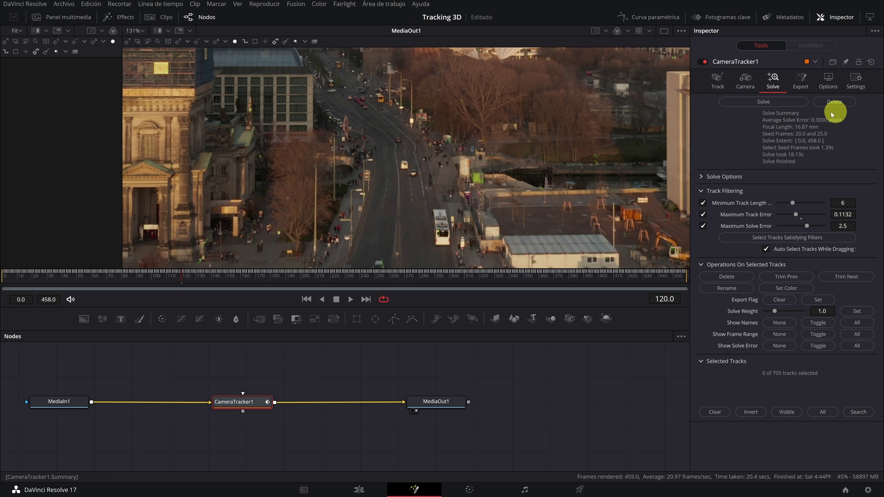
# Turn on Reprojected Locators in the tracker's Options settings.
pyautogui.scroll(-4, 376, 148)
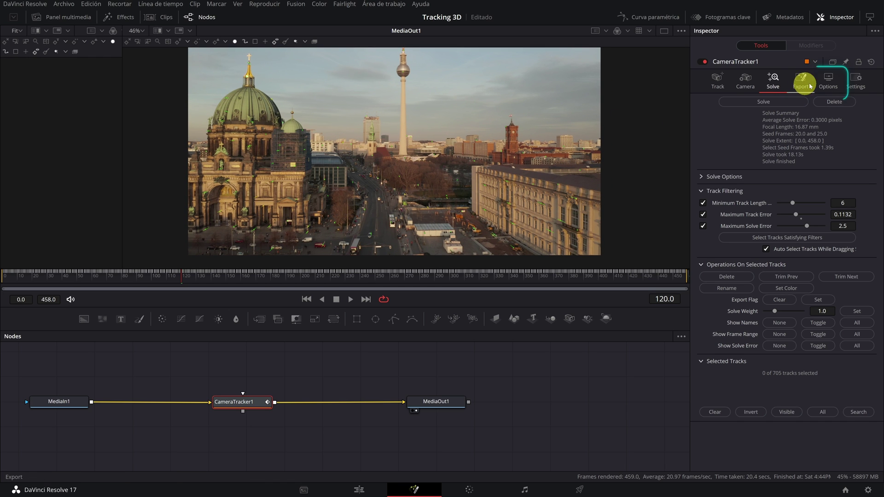
pyautogui.click(828, 84)
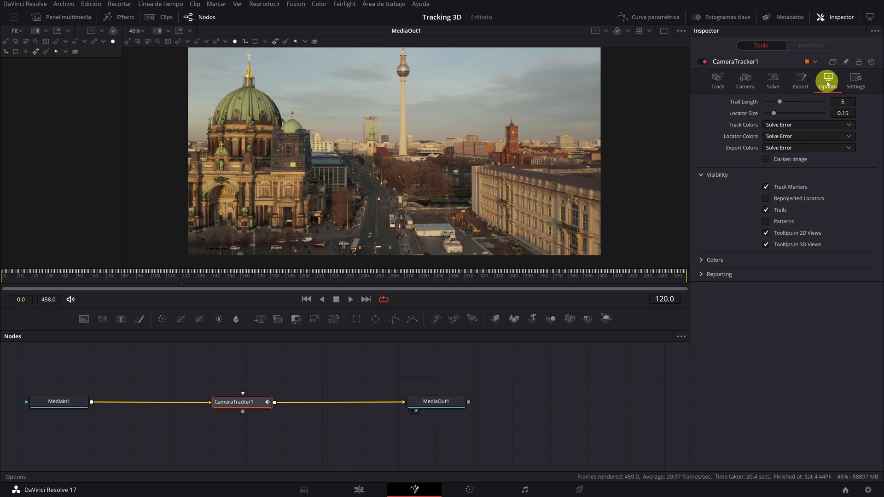
pyautogui.click(766, 199)
pyautogui.scroll(3, 424, 204)
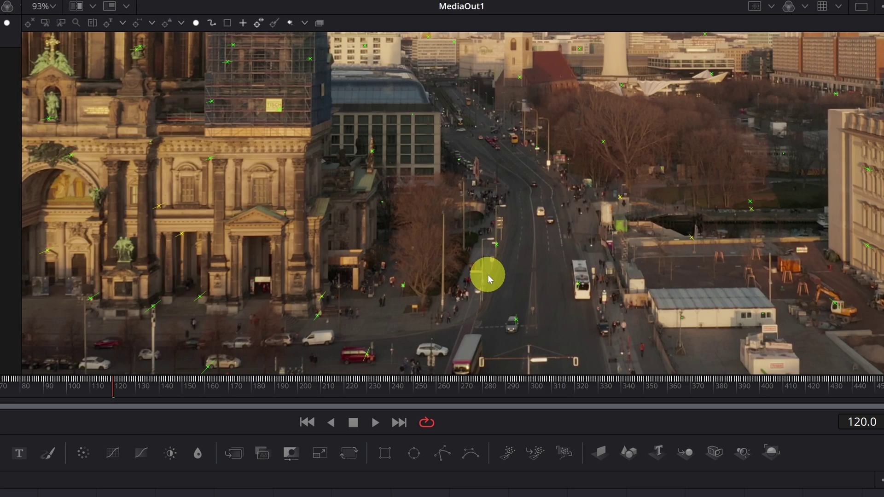
pyautogui.scroll(-2, 489, 279)
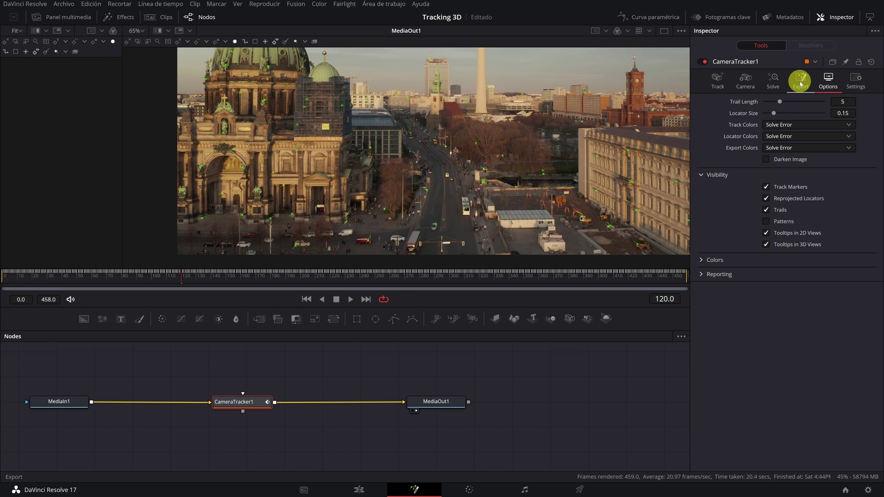
# Set CameraTracker1's Export 3D Scene Transform alignment to Unaligned.
pyautogui.click(801, 84)
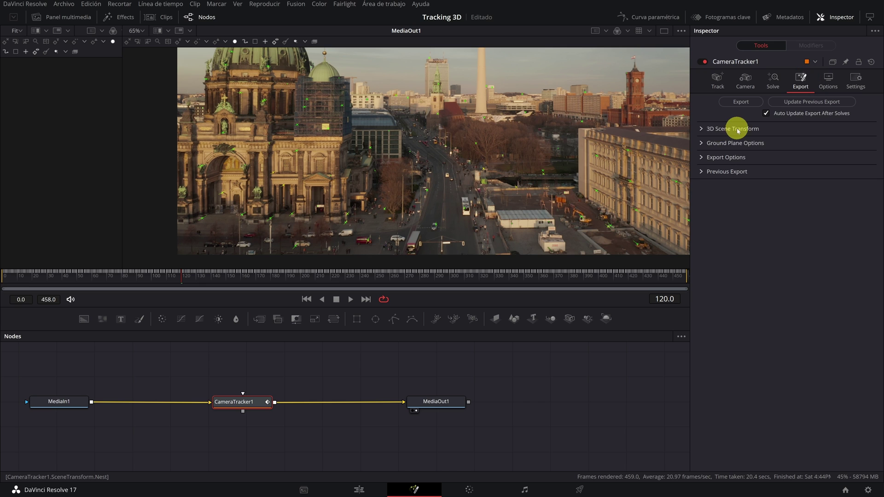
pyautogui.click(703, 128)
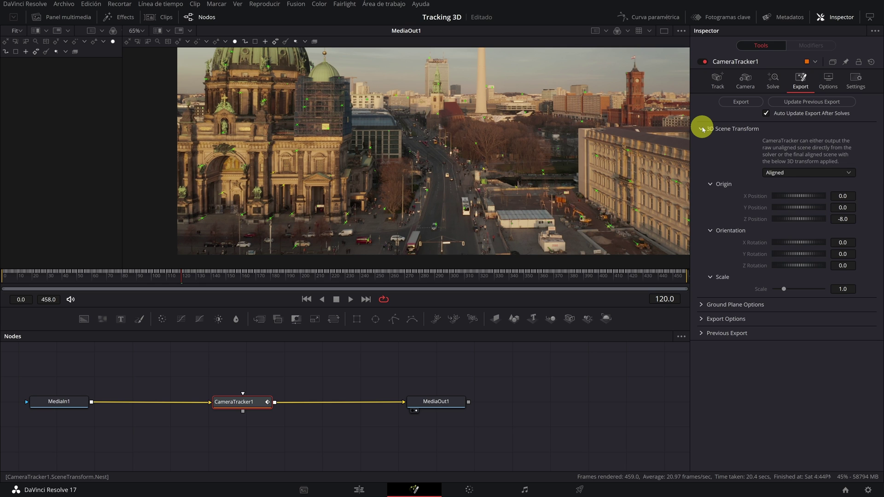
pyautogui.click(790, 175)
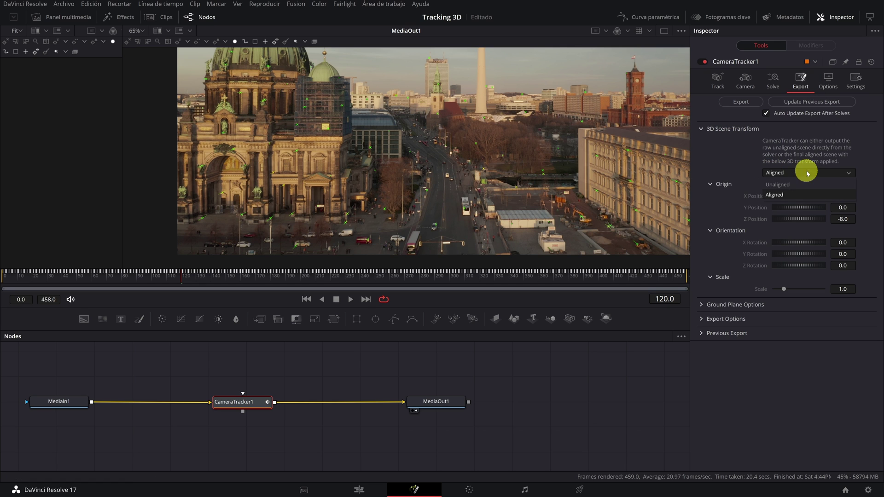
pyautogui.click(782, 185)
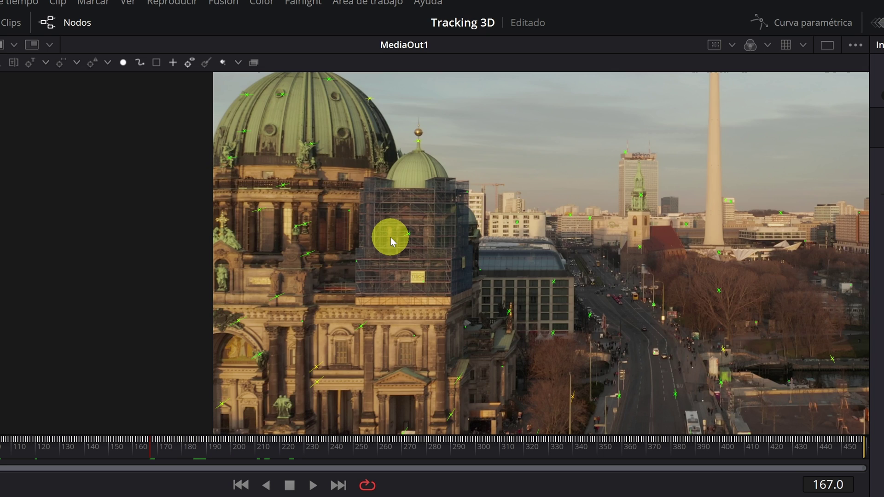
# Box-select the tracker markers on the cathedral dome and scaffolded tower, then check their errors.
pyautogui.scroll(-3, 390, 237)
pyautogui.scroll(3, 390, 237)
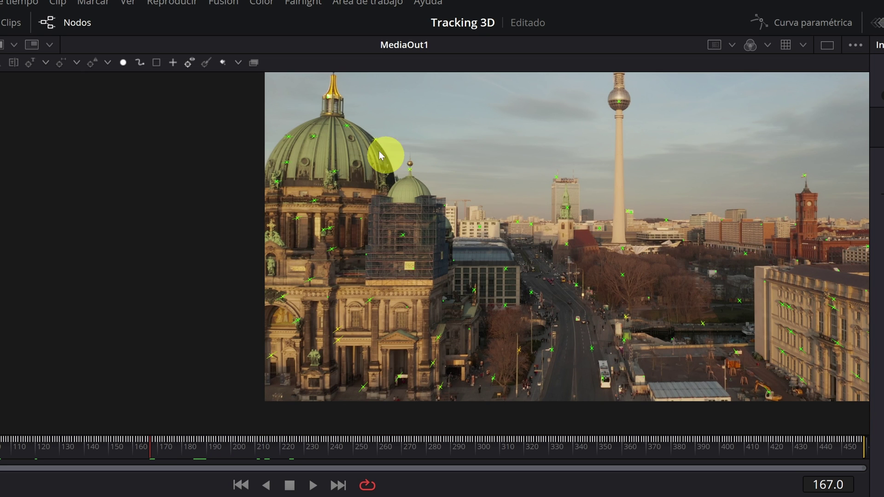
pyautogui.moveTo(280, 158); pyautogui.dragTo(429, 279)
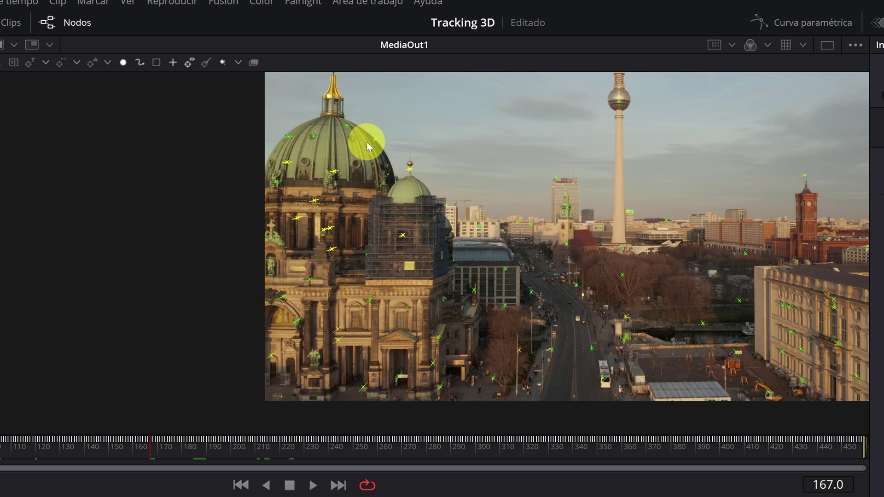
pyautogui.moveTo(375, 139)
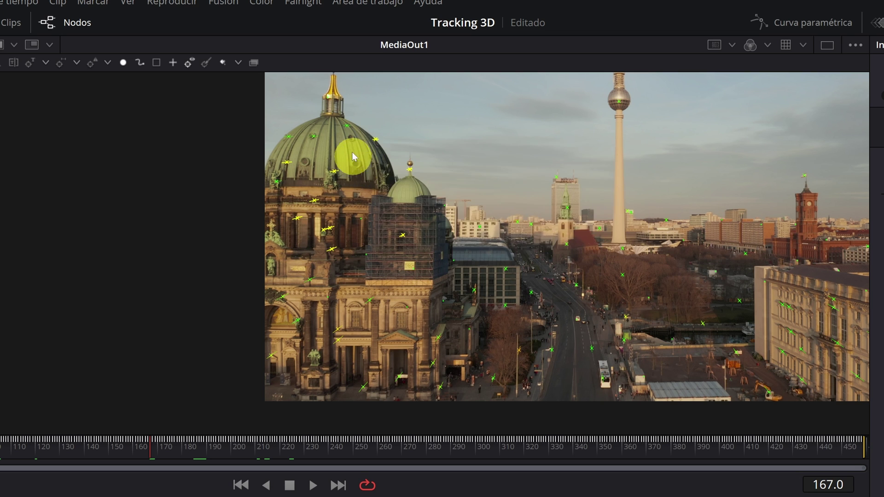
pyautogui.moveTo(347, 130)
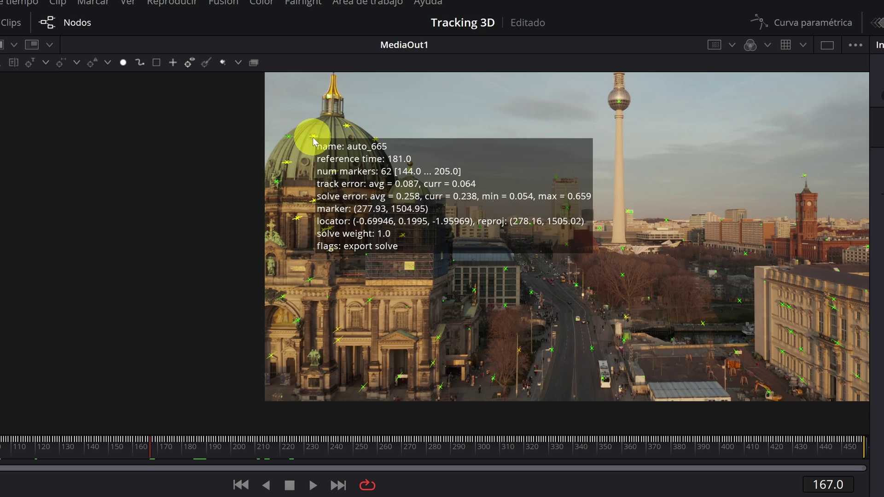
pyautogui.moveTo(291, 141)
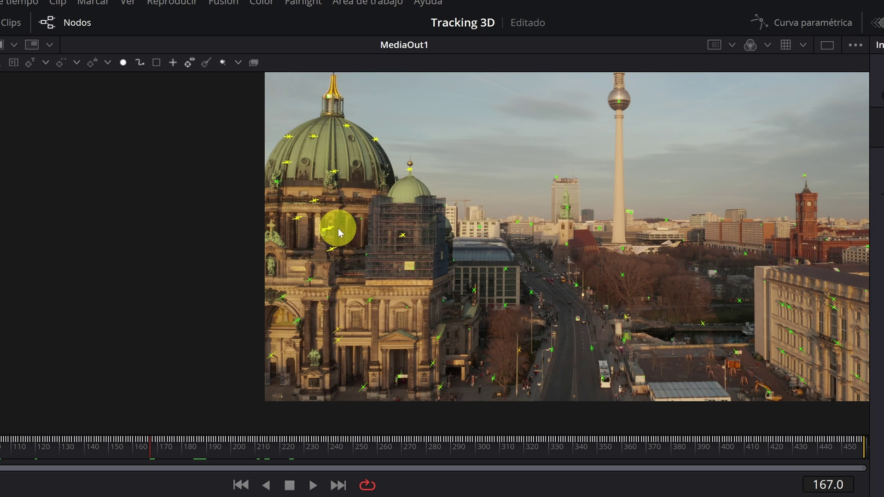
pyautogui.moveTo(275, 184)
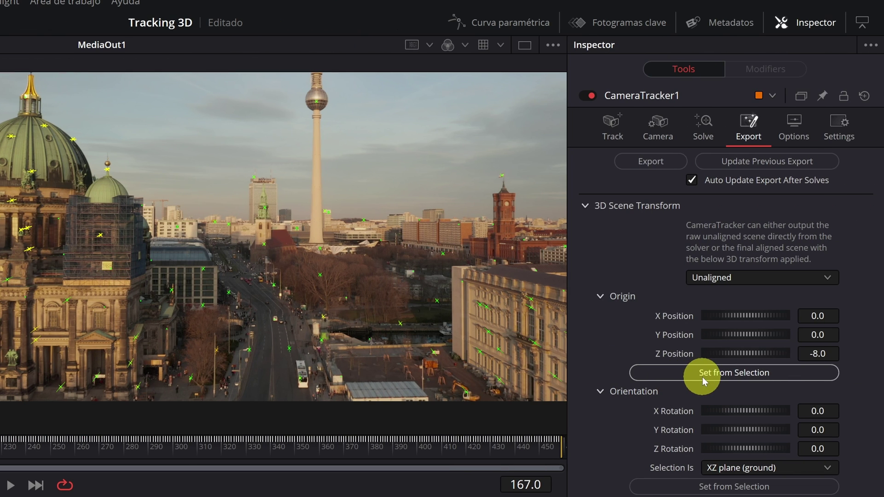
# Set the scene origin from the selected dome markers and export the solved track as 3D nodes.
pyautogui.click(745, 371)
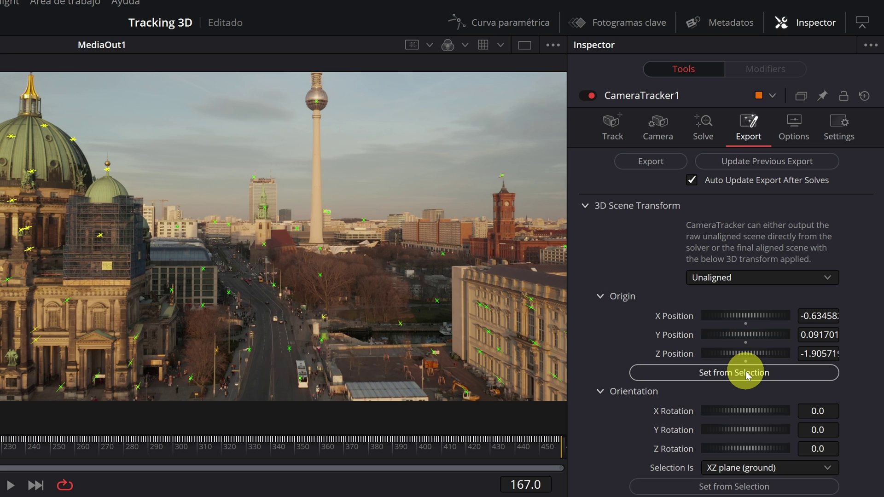
pyautogui.click(734, 276)
pyautogui.click(740, 291)
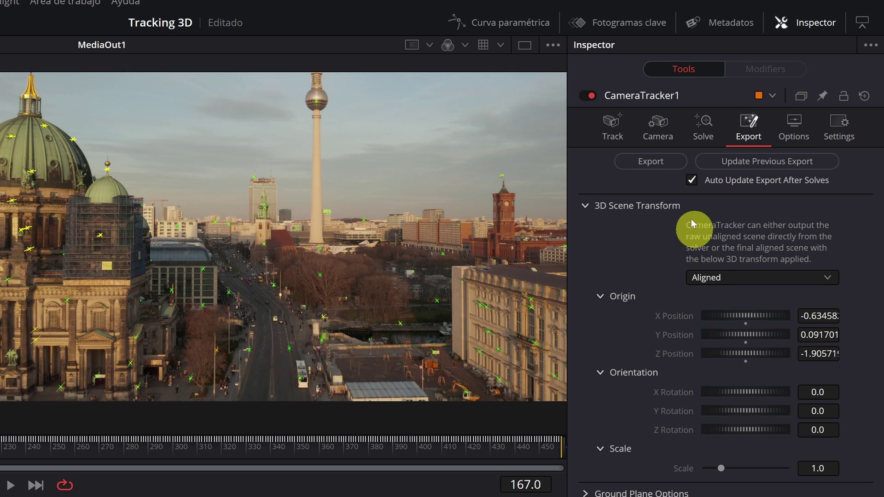
pyautogui.click(649, 162)
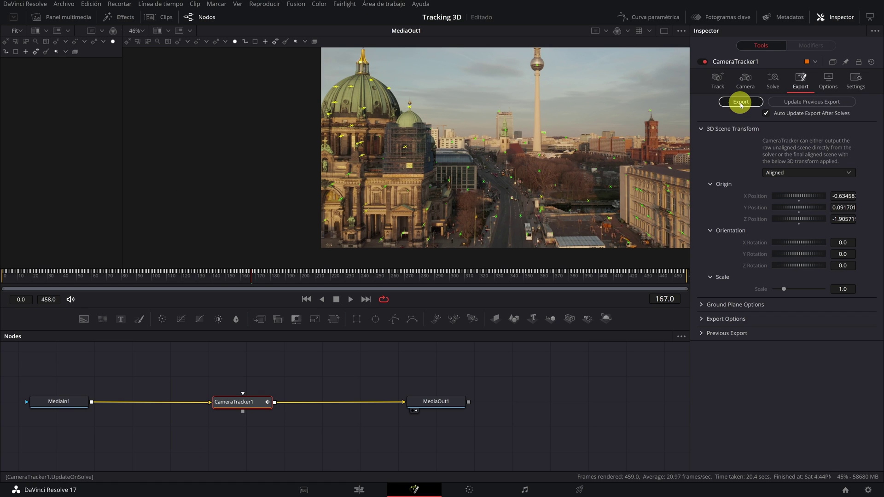
# Lay out the exported camera, merge, renderer, MediaIn1, PointCloud3D1, GroundPlane and CameraTracker1 nodes.
pyautogui.click(741, 102)
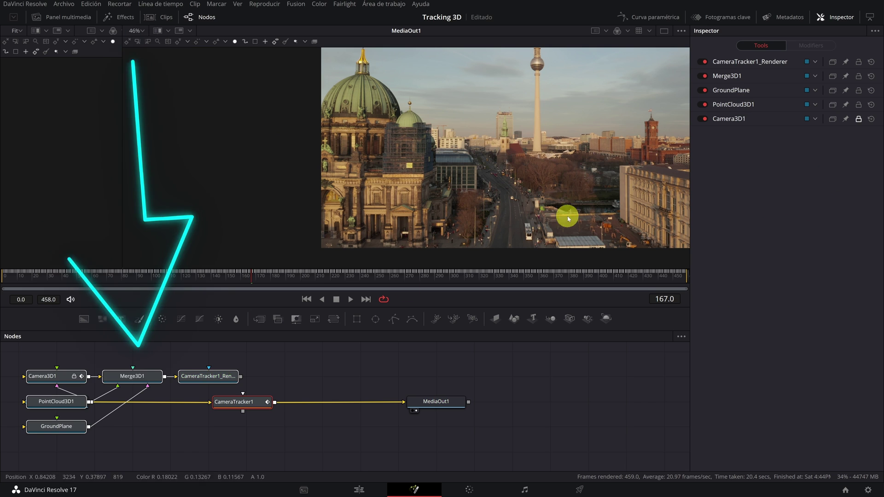
pyautogui.moveTo(223, 429); pyautogui.dragTo(368, 418)
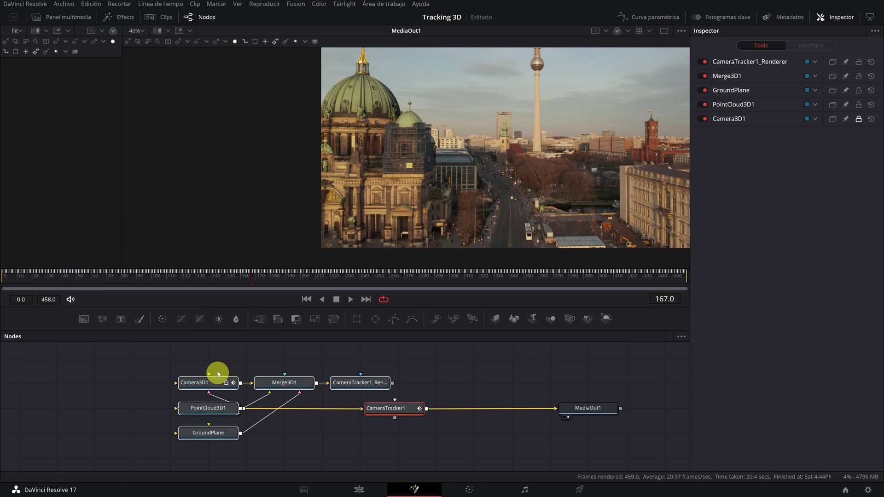
pyautogui.moveTo(212, 367); pyautogui.dragTo(382, 389)
pyautogui.moveTo(198, 382); pyautogui.dragTo(292, 357)
pyautogui.moveTo(198, 409); pyautogui.dragTo(114, 415)
pyautogui.moveTo(199, 411); pyautogui.dragTo(277, 391)
pyautogui.moveTo(198, 431); pyautogui.dragTo(272, 422)
pyautogui.moveTo(384, 409)
pyautogui.mouseDown()
pyautogui.moveTo(373, 428)
pyautogui.moveTo(513, 405)
pyautogui.moveTo(513, 420)
pyautogui.mouseUp()
# Connect CameraTracker1_Renderer to MediaOut1 and delete the PointCloud3D1 and GroundPlane nodes.
pyautogui.moveTo(489, 361); pyautogui.dragTo(556, 409)
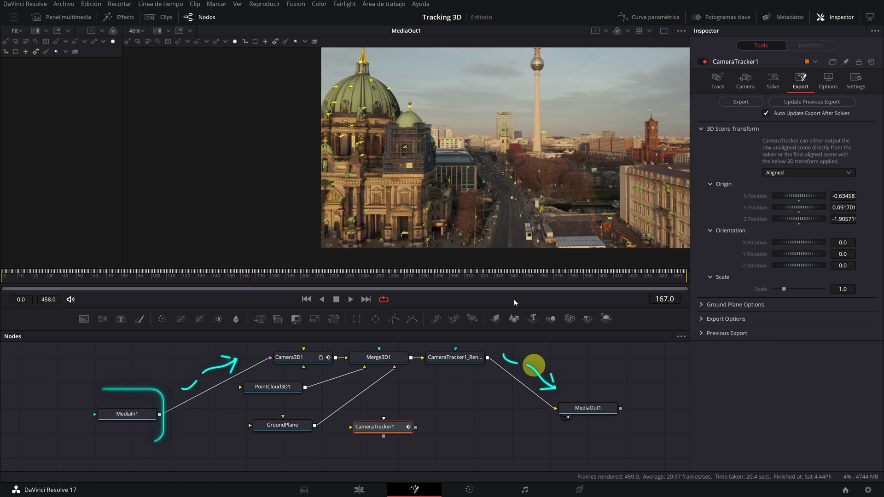
pyautogui.click(274, 387)
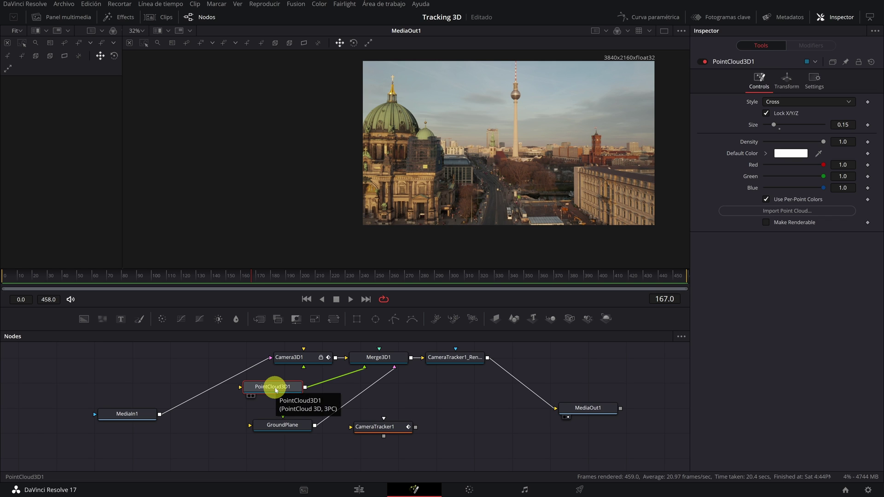
pyautogui.press('Delete')
pyautogui.click(287, 426)
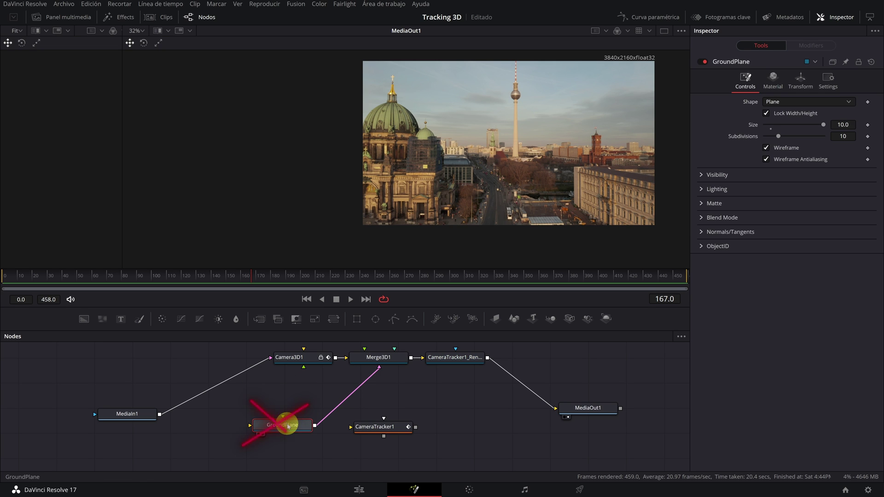
pyautogui.press('Delete')
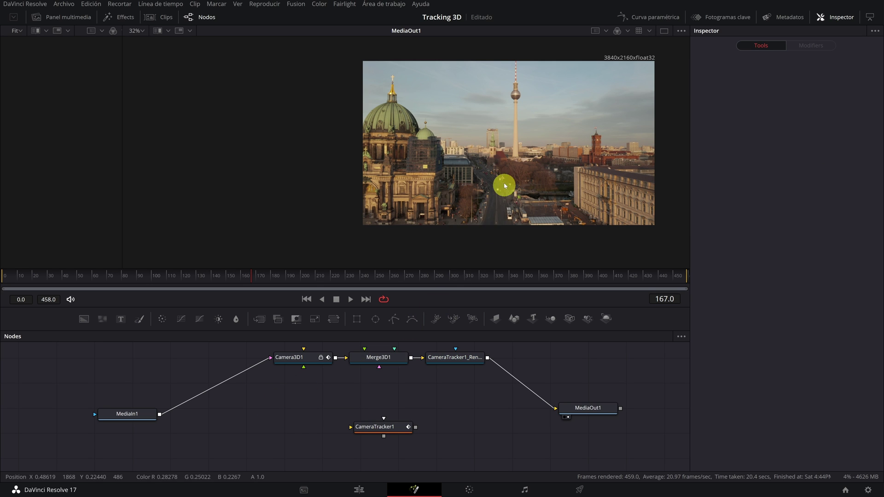
pyautogui.moveTo(512, 145); pyautogui.dragTo(424, 158)
pyautogui.moveTo(406, 384); pyautogui.dragTo(389, 422)
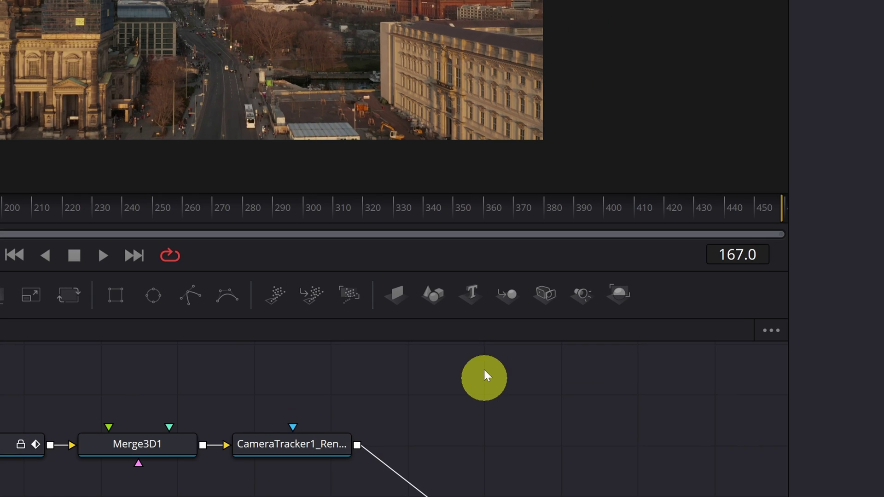
# Add a Text3D1 node above Merge3D1 and connect it into Merge3D1's scene input.
pyautogui.click(468, 292)
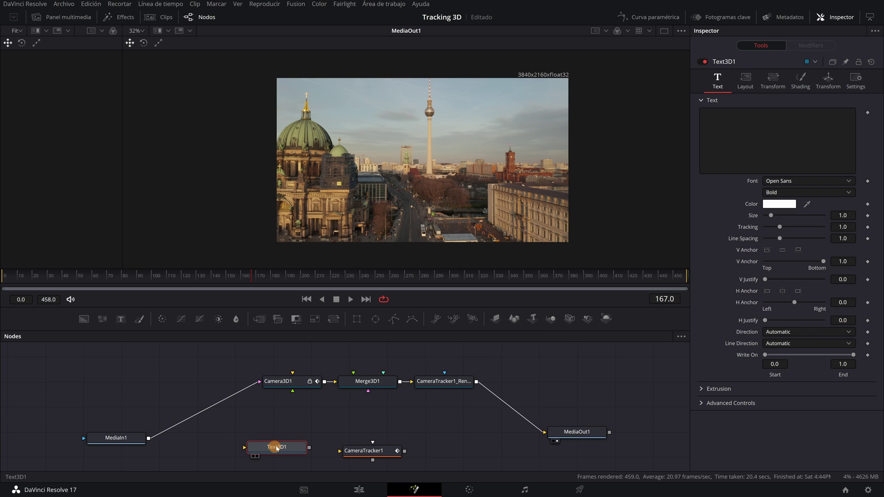
pyautogui.moveTo(276, 449); pyautogui.dragTo(362, 353)
pyautogui.scroll(1, 356, 437)
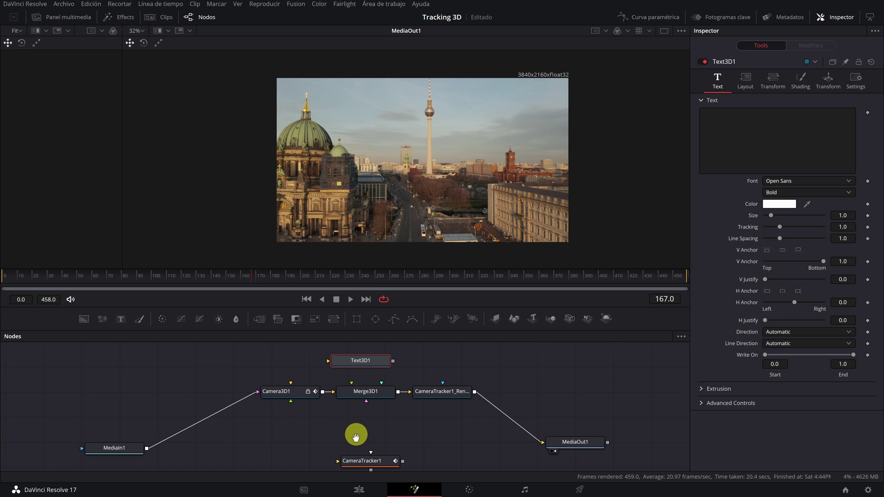
pyautogui.moveTo(356, 437); pyautogui.dragTo(352, 409)
pyautogui.click(355, 392)
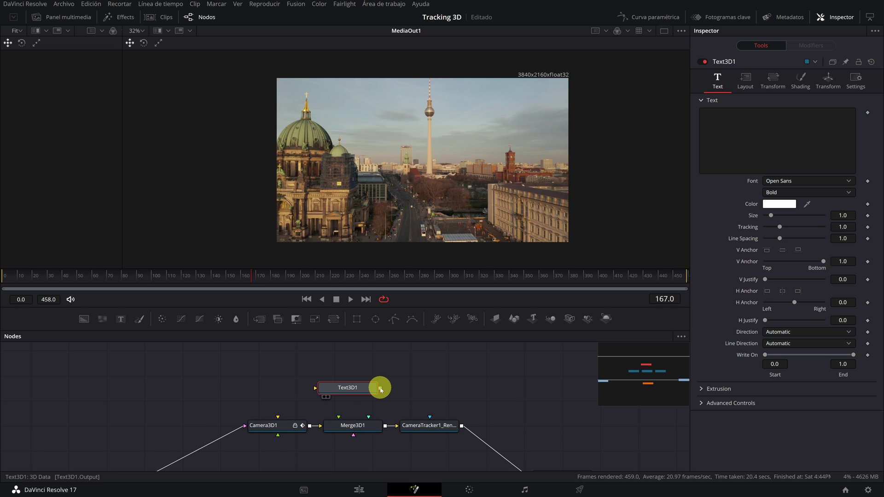
pyautogui.moveTo(359, 427); pyautogui.dragTo(339, 417)
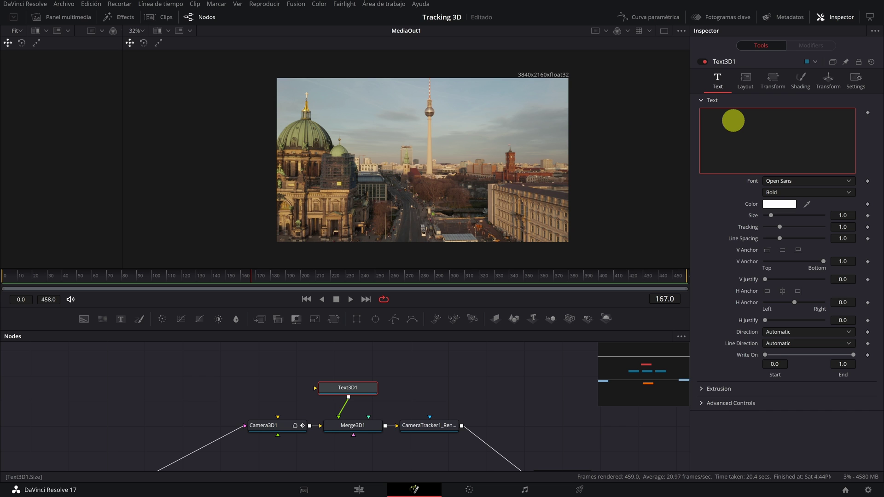
# Enter the text '3d tracking' and reduce its Size to 0.4.
pyautogui.click(734, 120)
pyautogui.write('3d tracking')
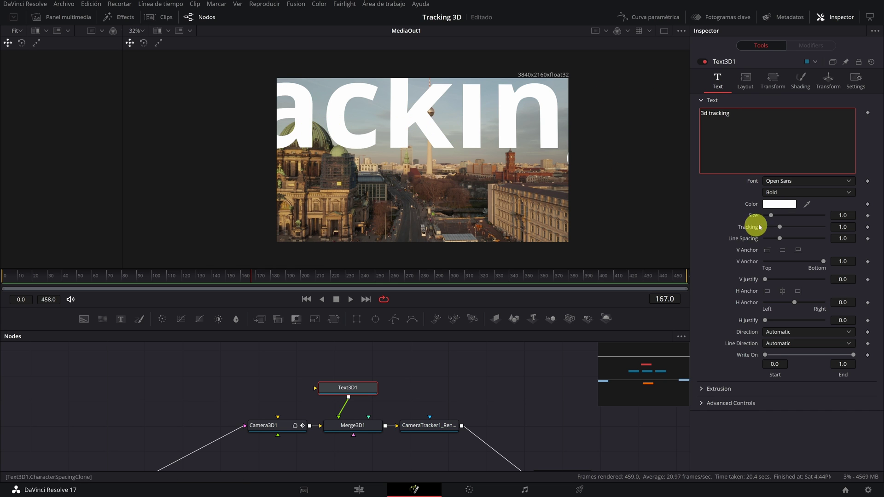
pyautogui.moveTo(853, 215)
pyautogui.mouseDown()
pyautogui.moveTo(814, 211)
pyautogui.moveTo(843, 214)
pyautogui.mouseUp()
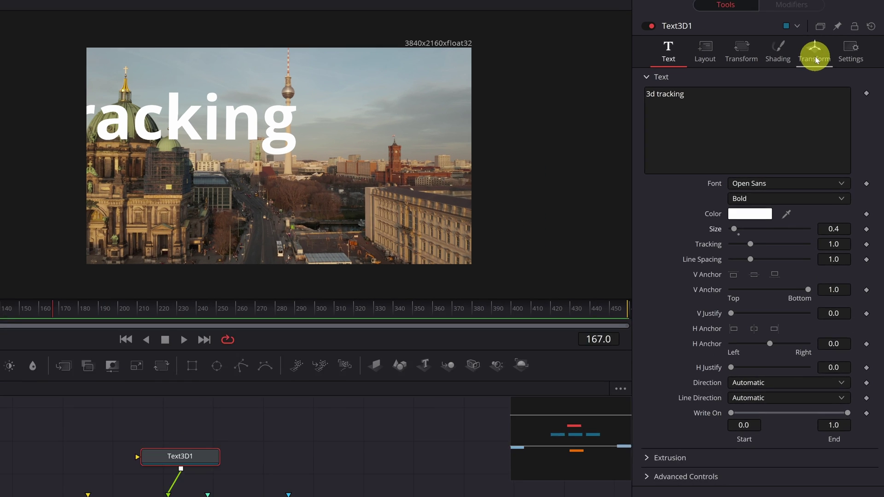
# Set the text's Translation X to 0.621 and Y to 0.052, then its Size to 0.29.
pyautogui.click(830, 87)
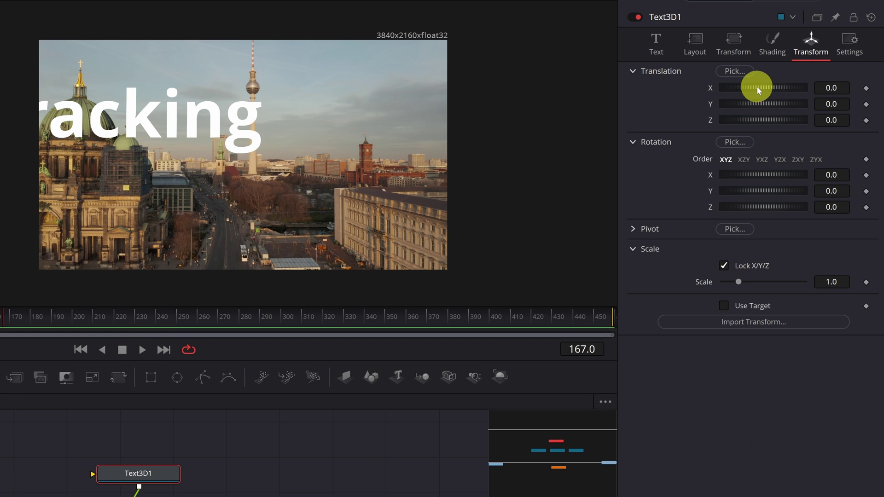
pyautogui.moveTo(742, 87); pyautogui.dragTo(762, 85)
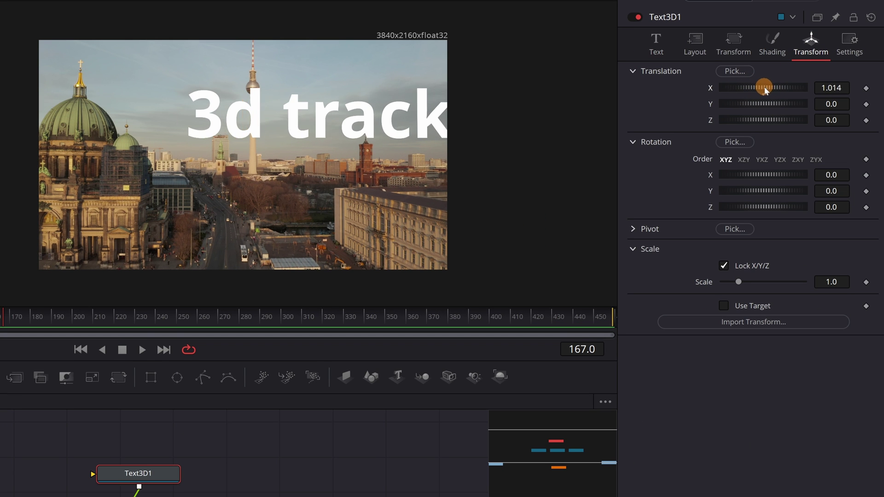
pyautogui.moveTo(835, 88); pyautogui.dragTo(581, 92)
pyautogui.moveTo(832, 104); pyautogui.dragTo(829, 103)
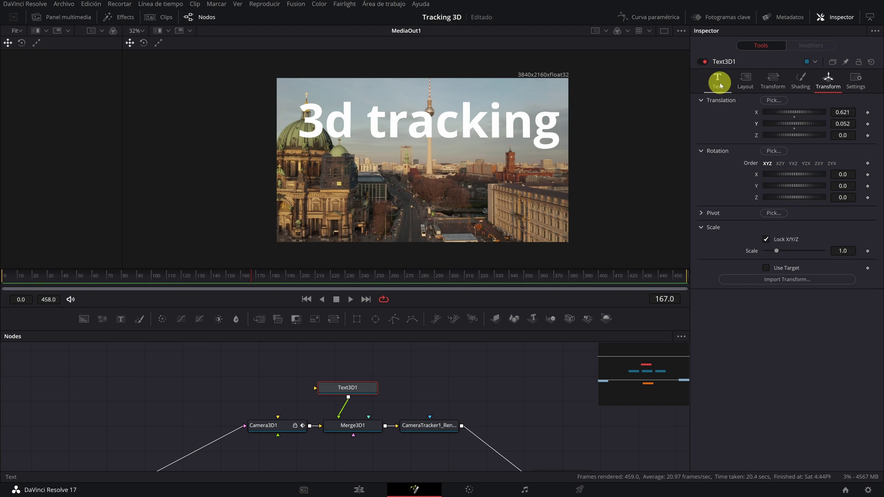
pyautogui.click(720, 83)
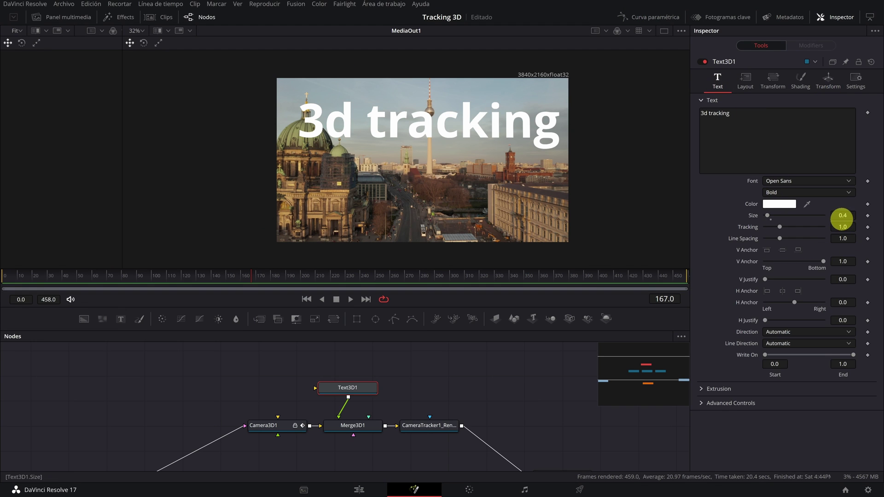
pyautogui.moveTo(843, 215); pyautogui.dragTo(840, 215)
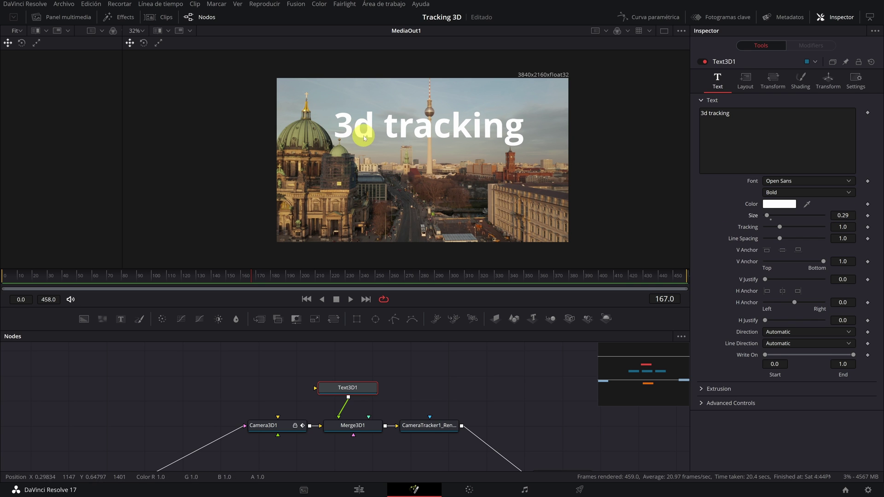
# In Shading, lower the text opacity to 0.788 and set its material colour to yellow #ffd026.
pyautogui.click(800, 84)
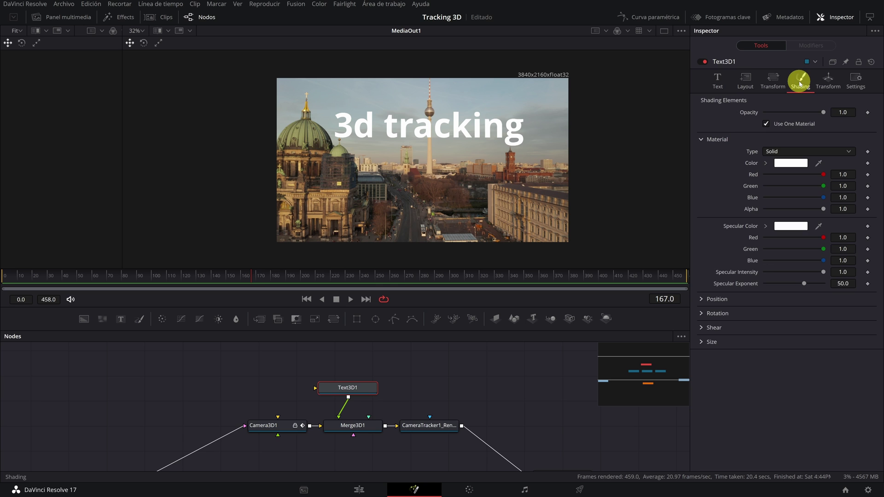
pyautogui.click(844, 112)
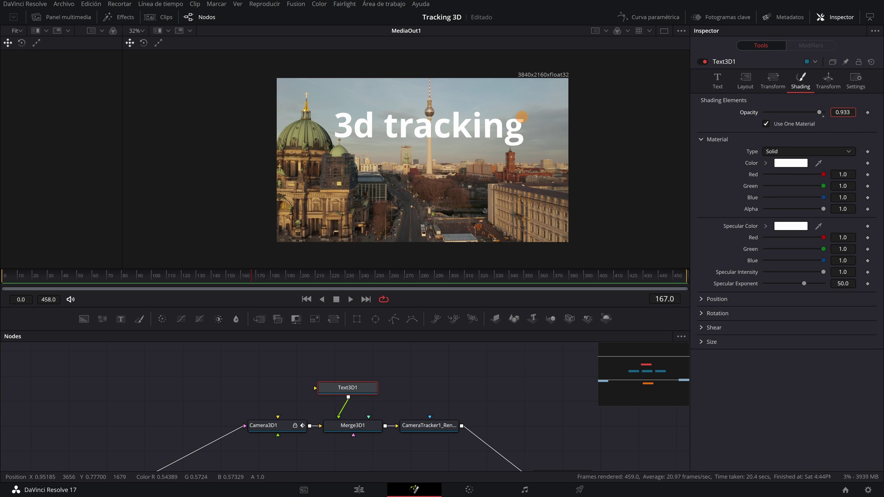
pyautogui.moveTo(850, 112); pyautogui.dragTo(846, 112)
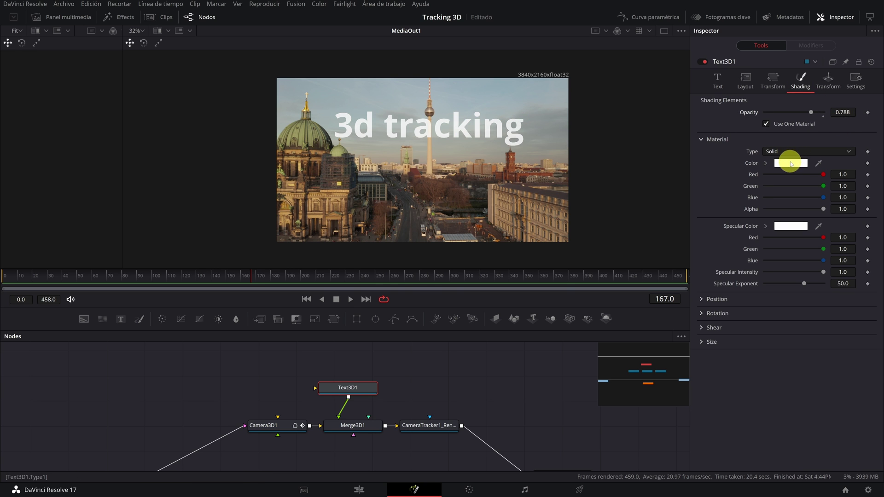
pyautogui.click(792, 163)
pyautogui.moveTo(491, 196); pyautogui.dragTo(522, 178)
pyautogui.click(520, 178)
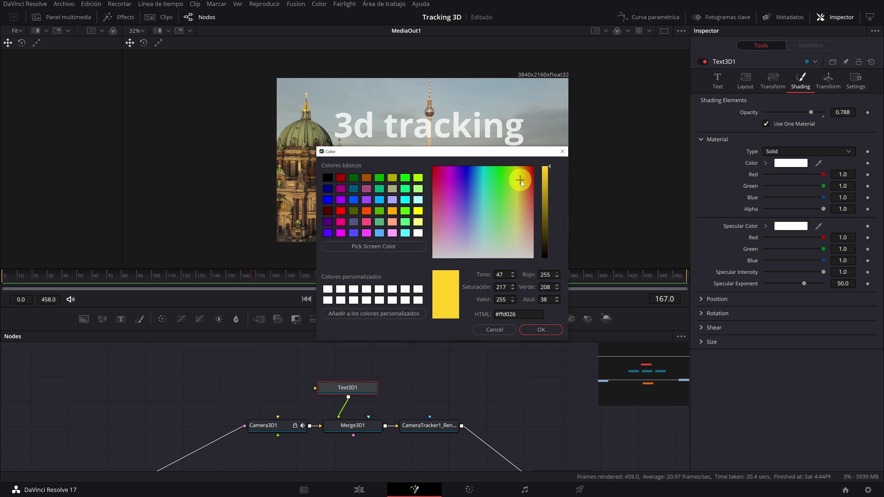
pyautogui.click(541, 330)
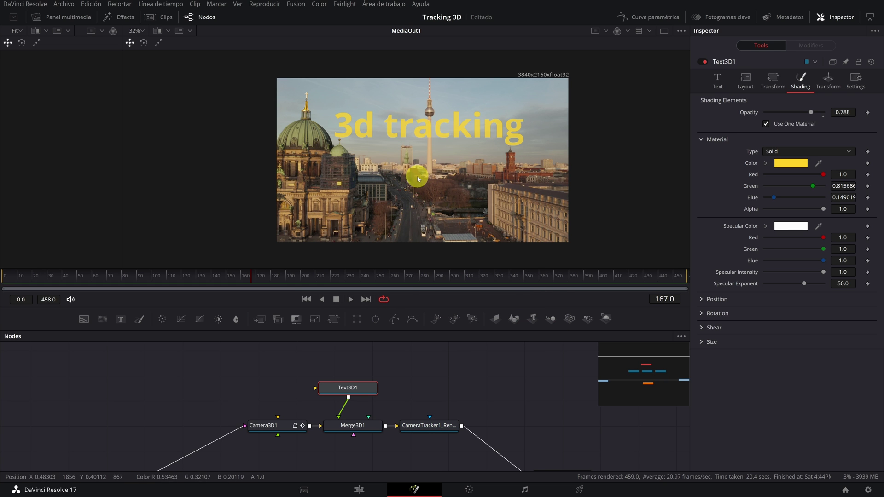